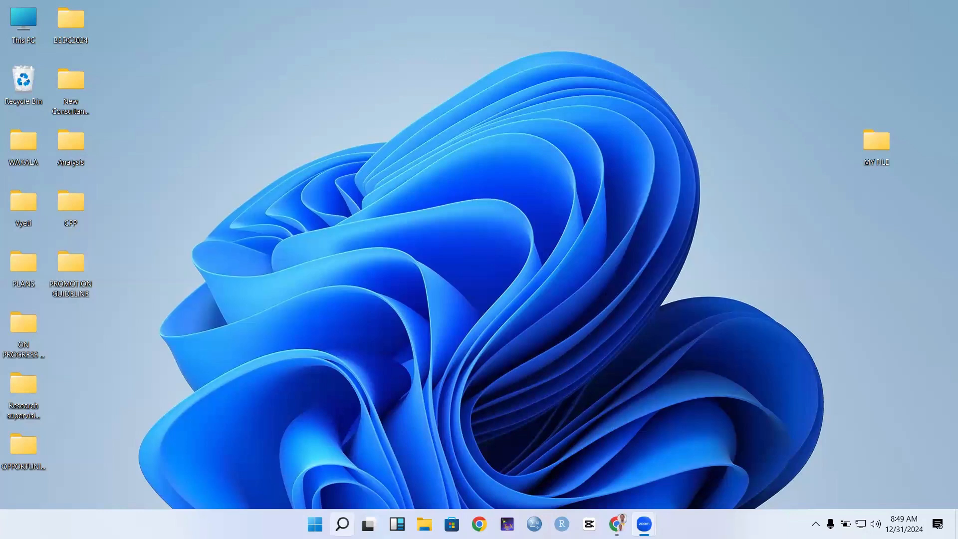
Find Excel through the system search and launch it with a blank workbook
left_click(343, 523)
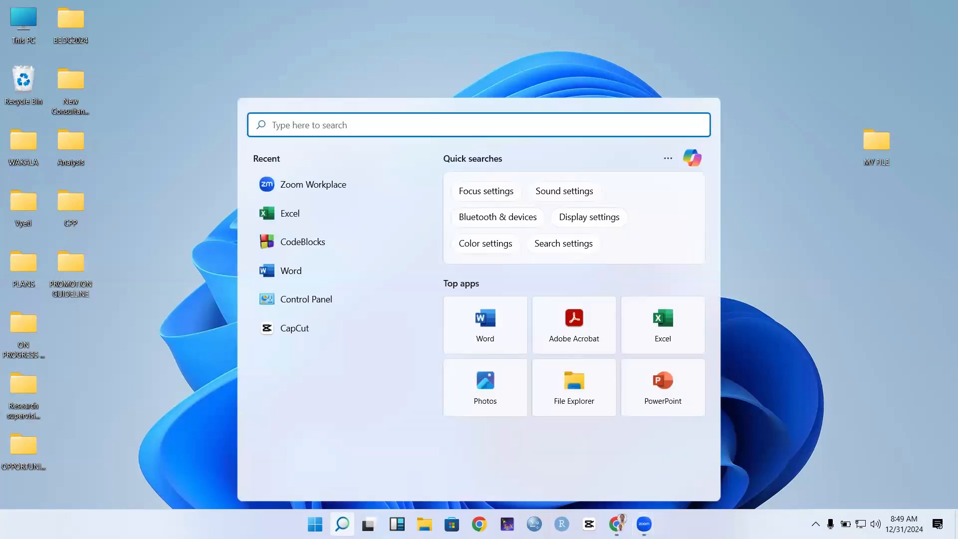
type("exce")
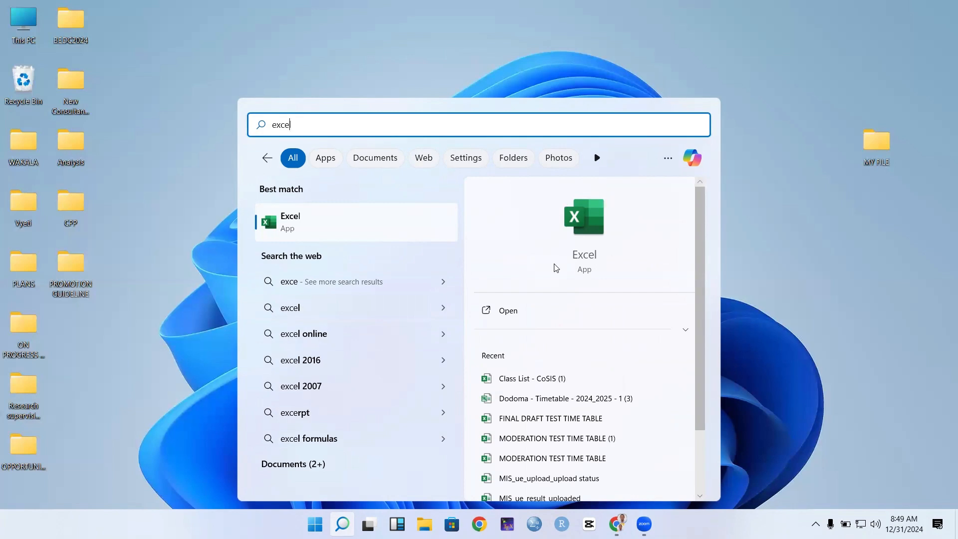
left_click(577, 210)
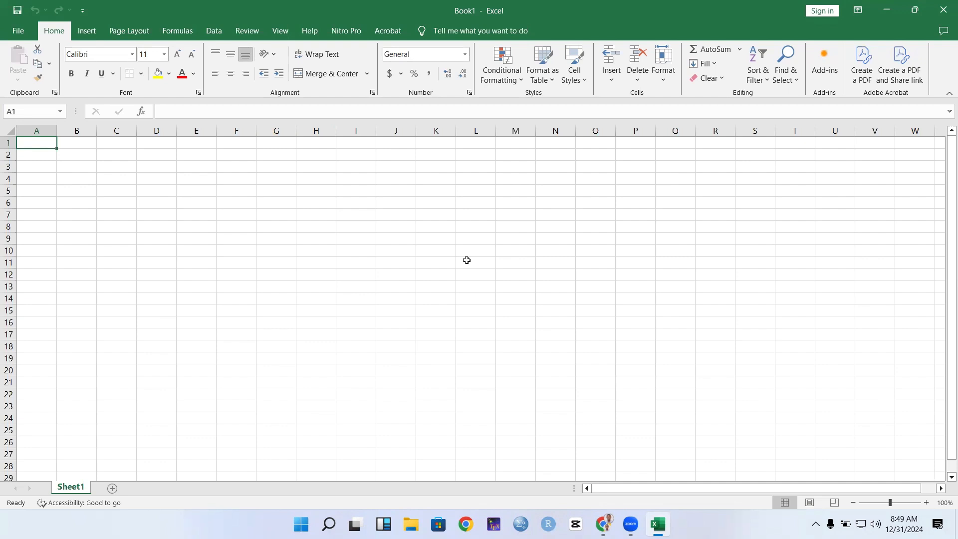
Examine the workbook's file options and the commands for inserting, page layout, formulas and data, ending on the home commands
left_click(19, 35)
key("Escape")
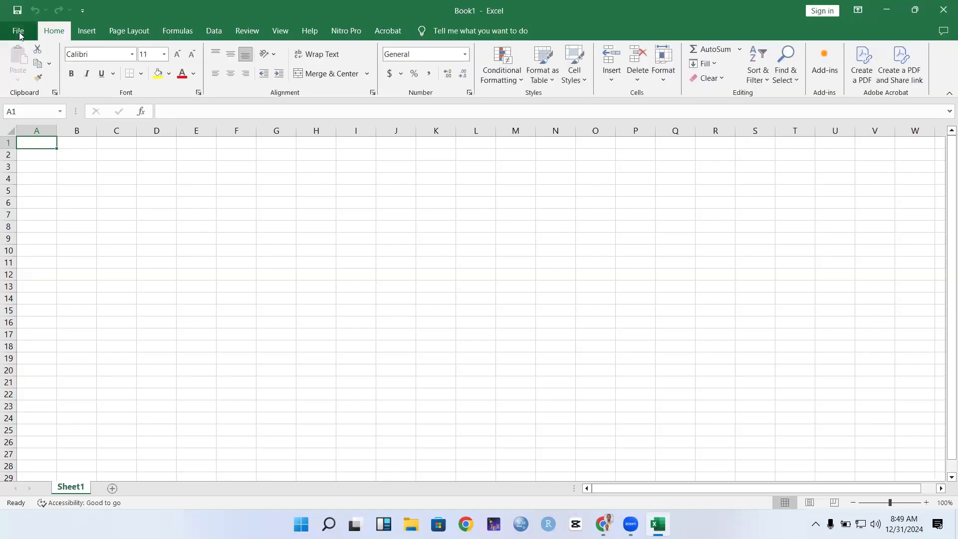
left_click(19, 35)
key("Escape")
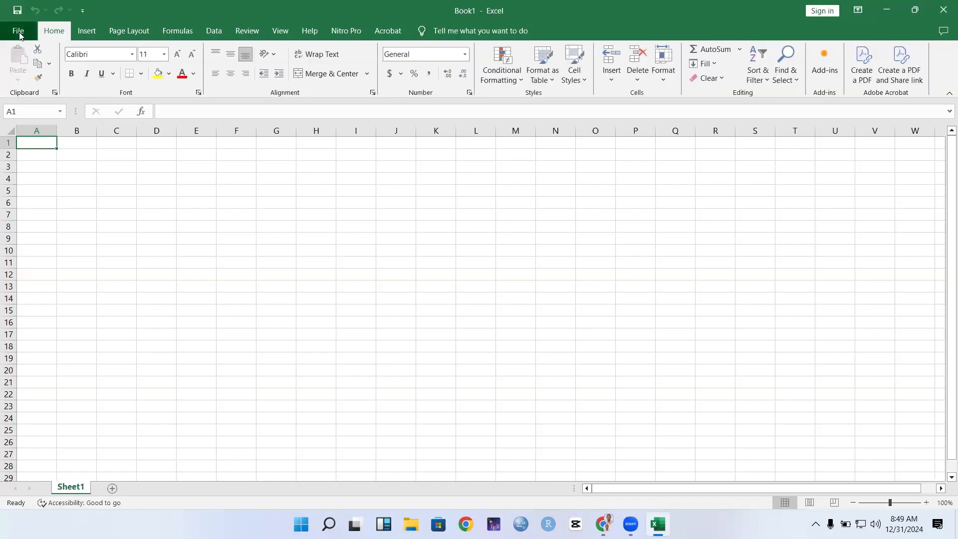
left_click(19, 34)
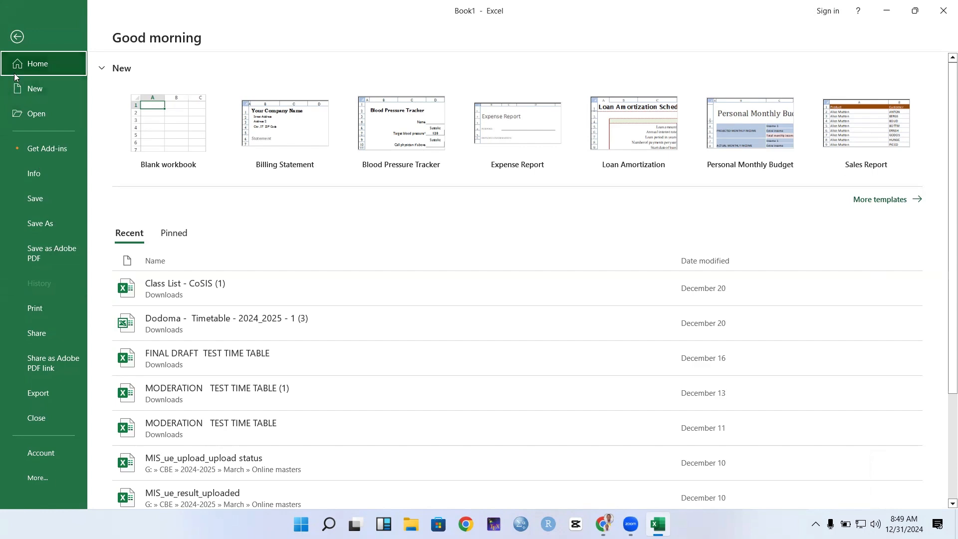
left_click(17, 37)
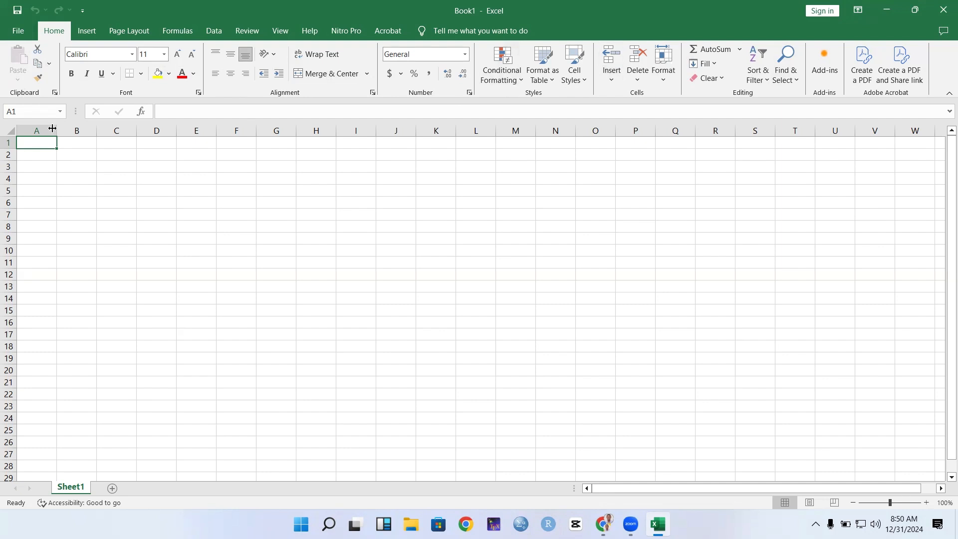
left_click(87, 30)
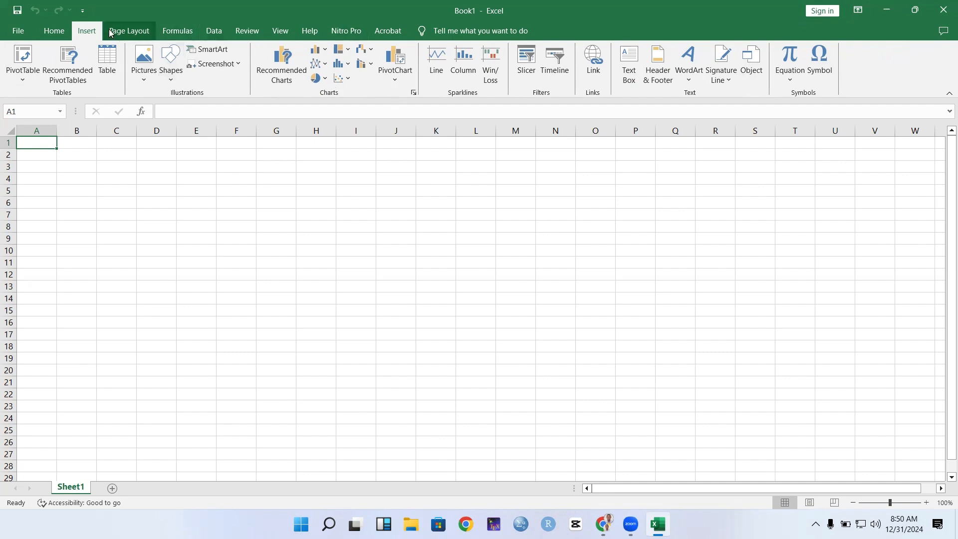
left_click(133, 35)
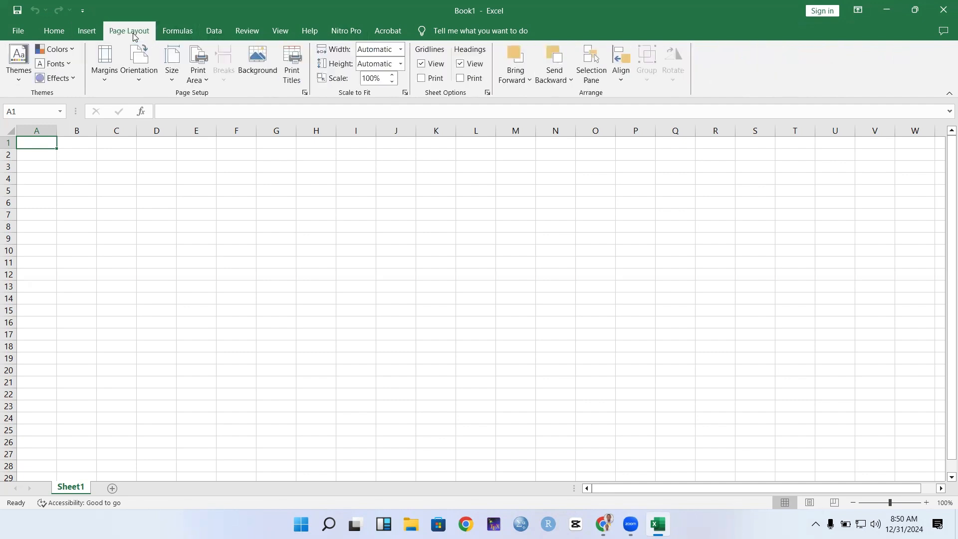
left_click(181, 31)
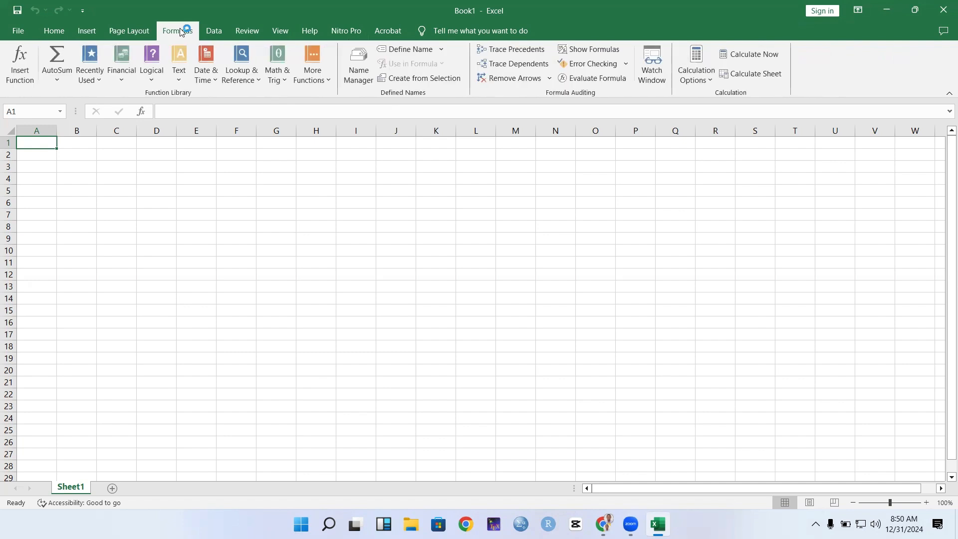
left_click(214, 32)
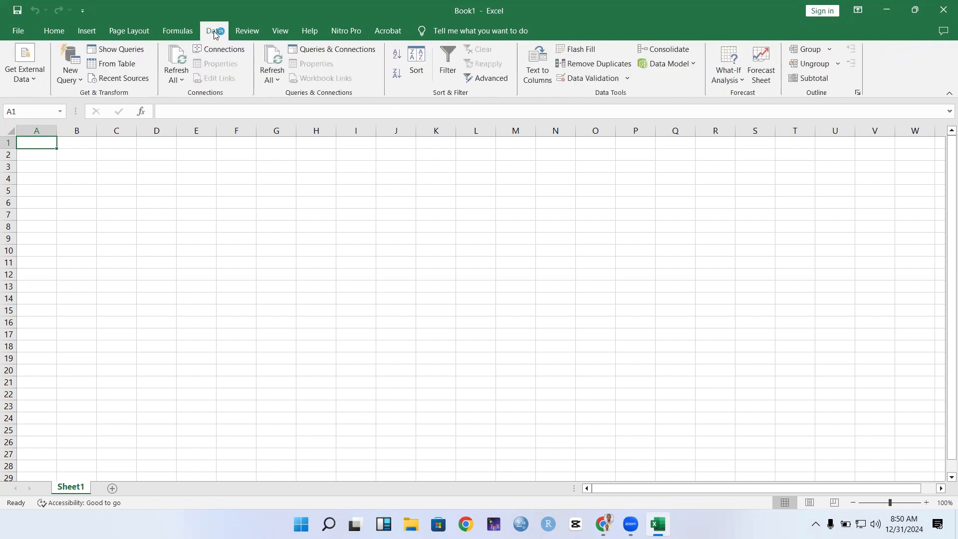
left_click(55, 32)
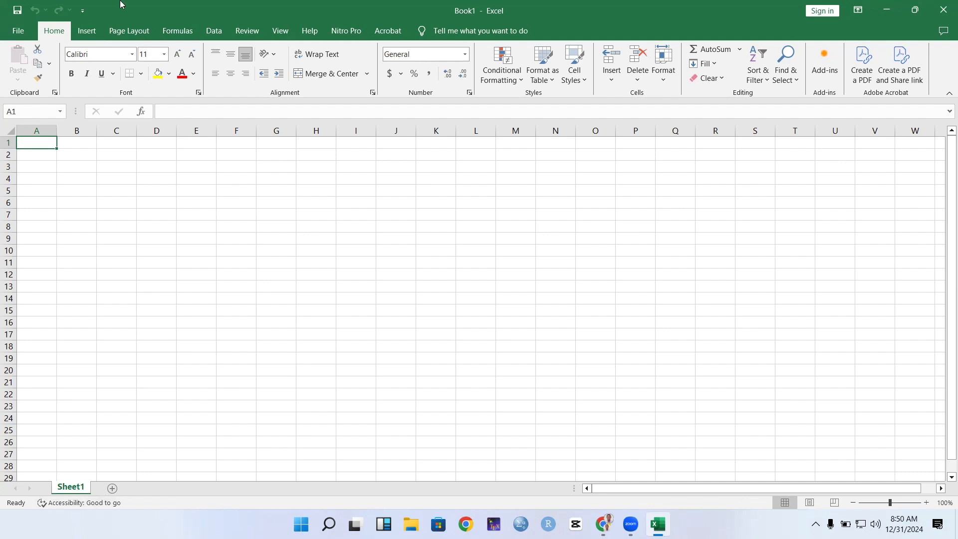
Switch the workbook to a floating window and enlarge it to nearly the full width and height of the desktop
double_click(230, 5)
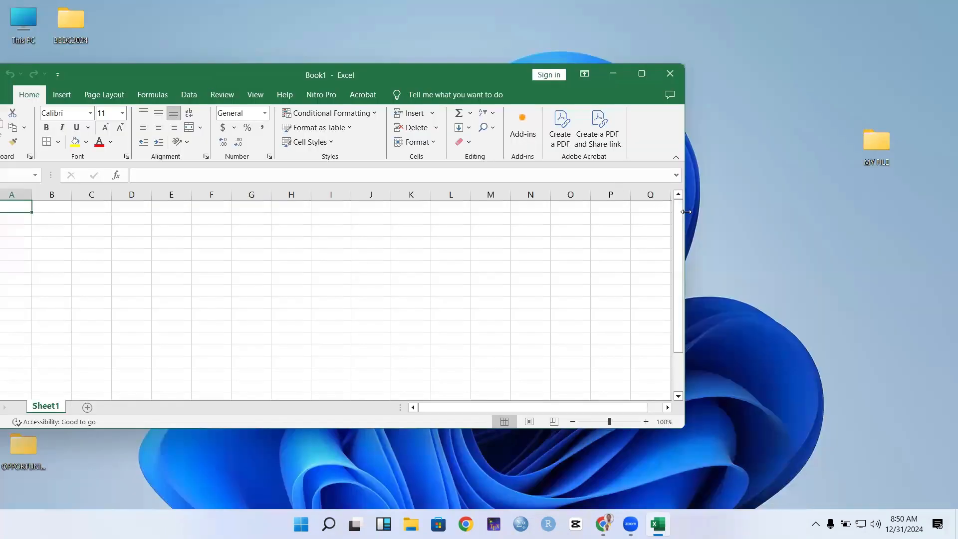
left_click_drag(686, 212, 934, 212)
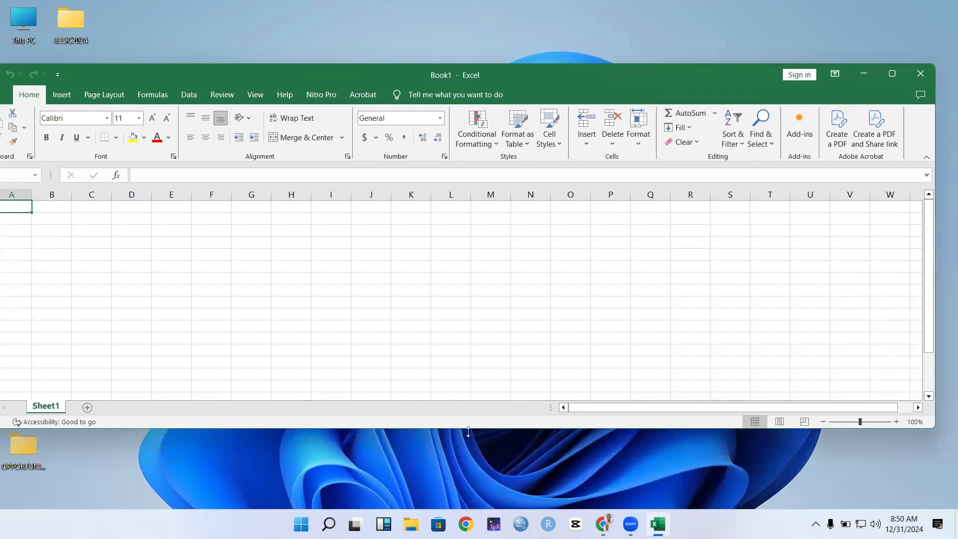
left_click_drag(468, 432, 468, 493)
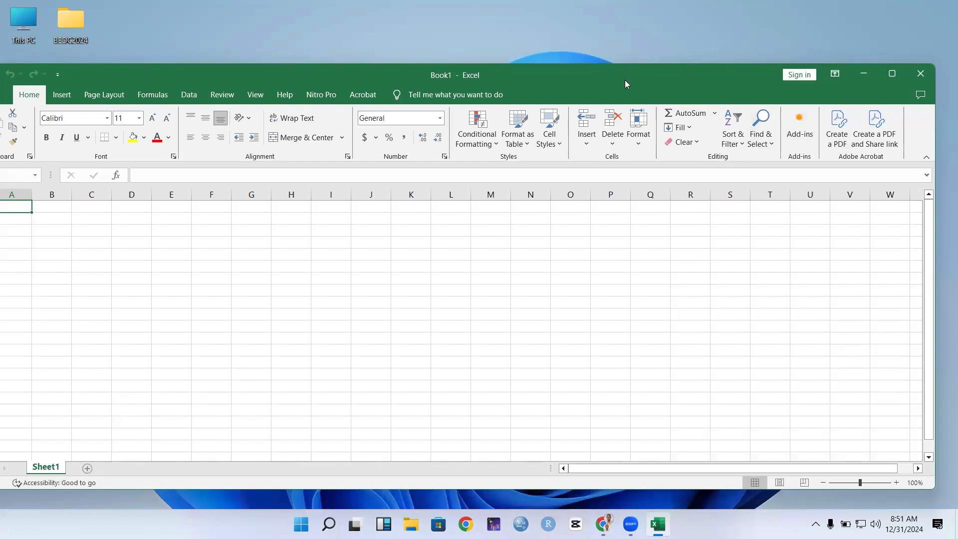
left_click_drag(625, 80, 636, 48)
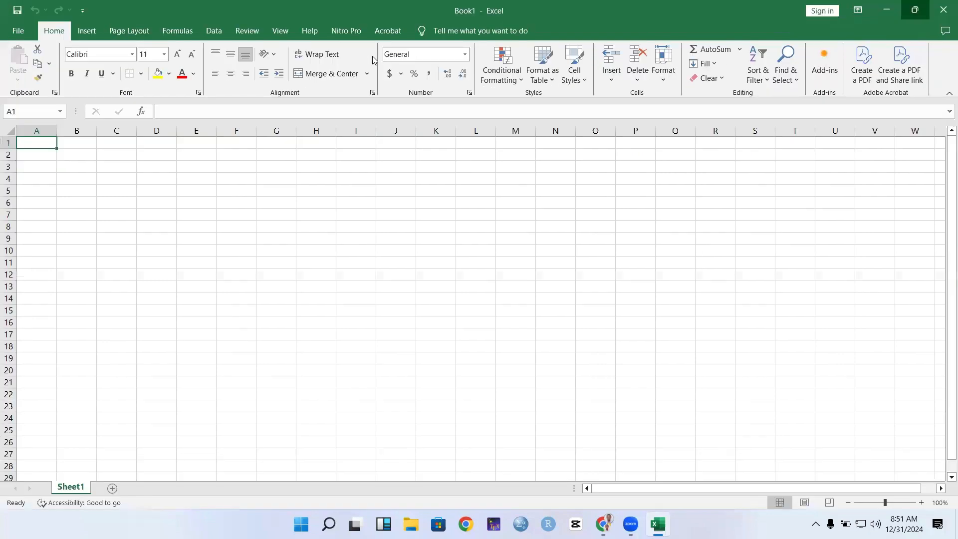
left_click(903, 41)
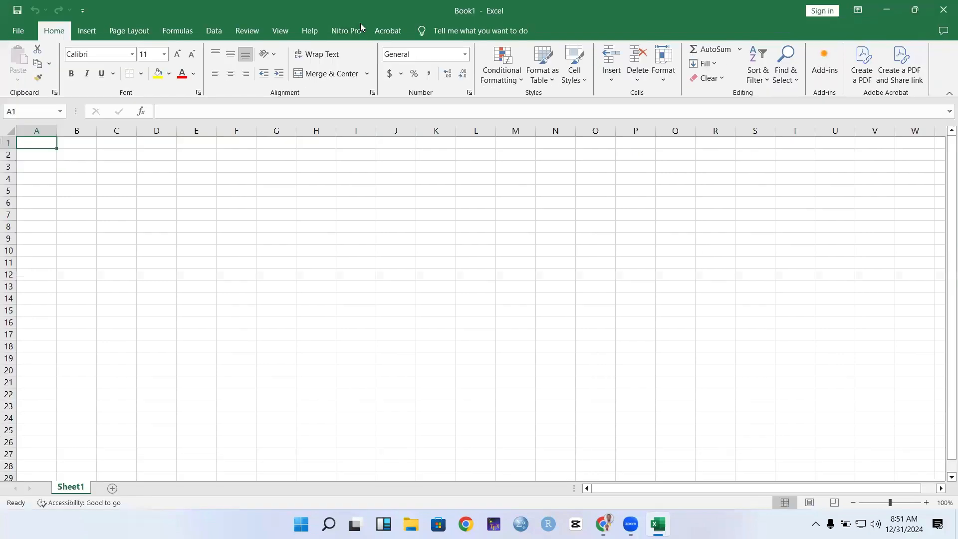
left_click_drag(361, 23, 342, 78)
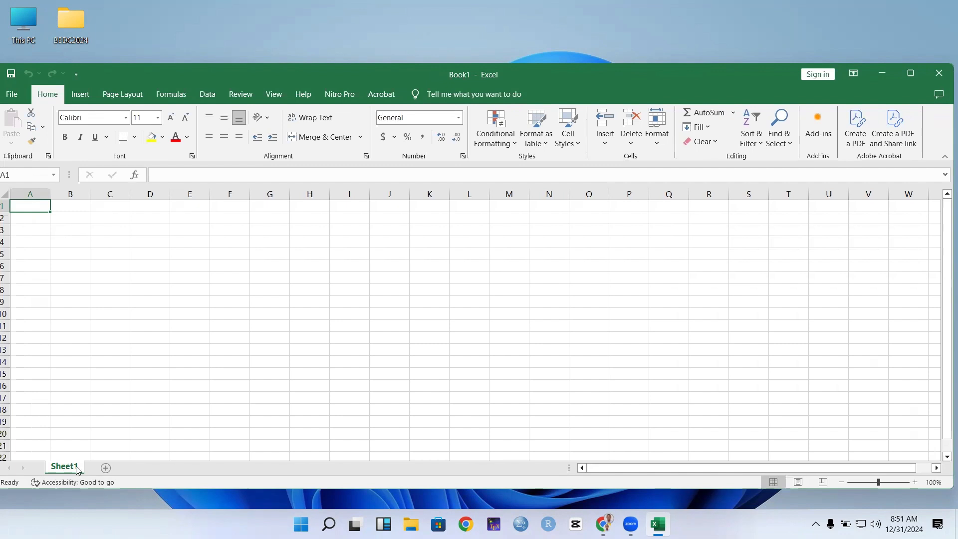
Add two new worksheets to the workbook after Sheet1
left_click(106, 468)
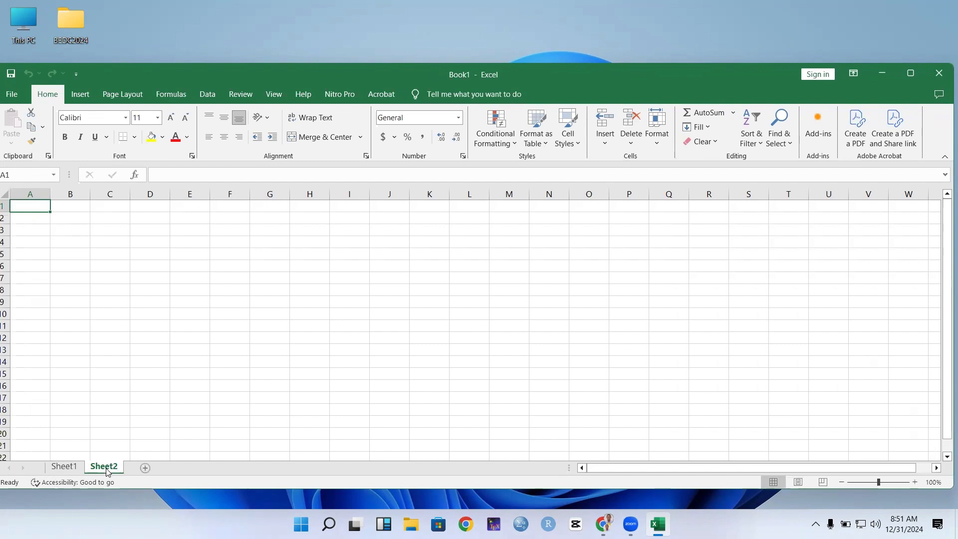
left_click(65, 467)
left_click(104, 467)
left_click(144, 467)
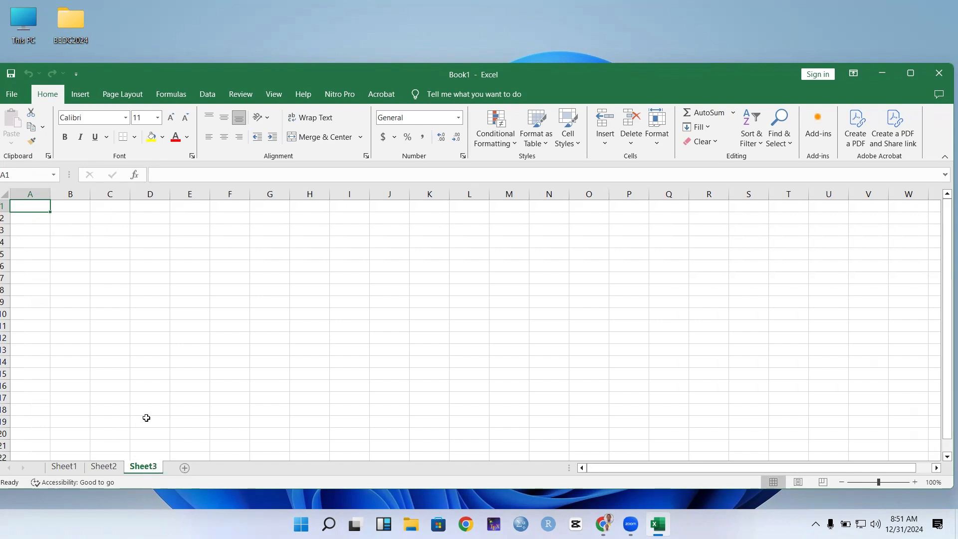
View the actions available for Sheet1 and look through the worksheets in order, ending on Sheet3
left_click(68, 465)
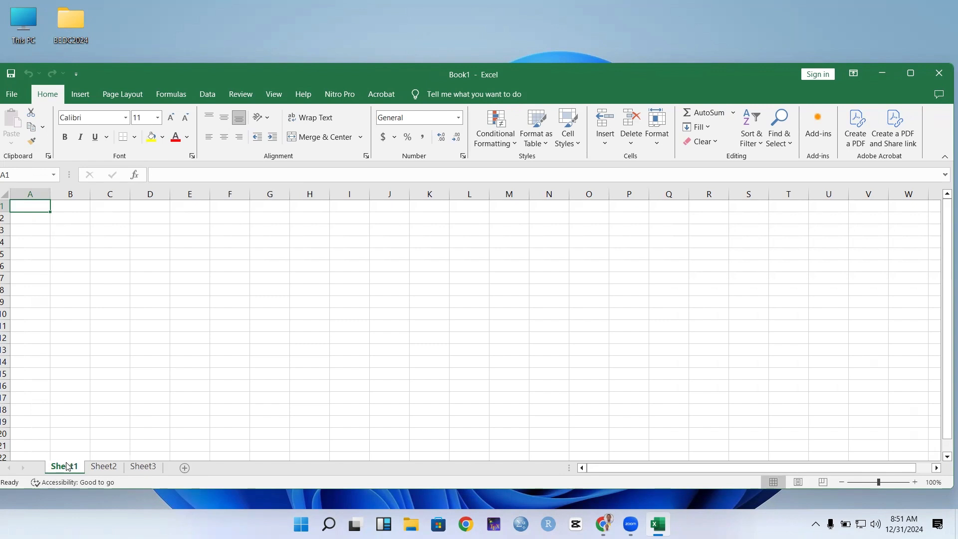
right_click(68, 466)
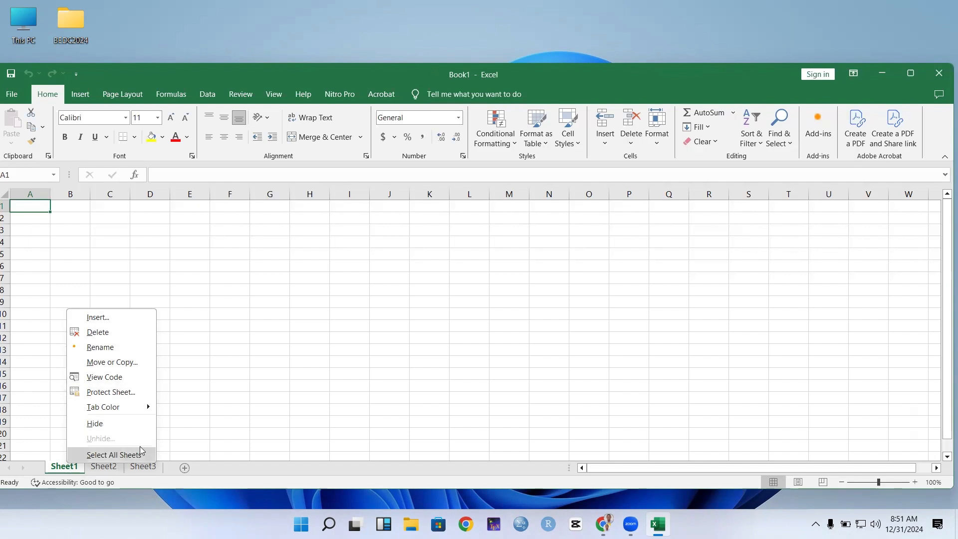
left_click(214, 370)
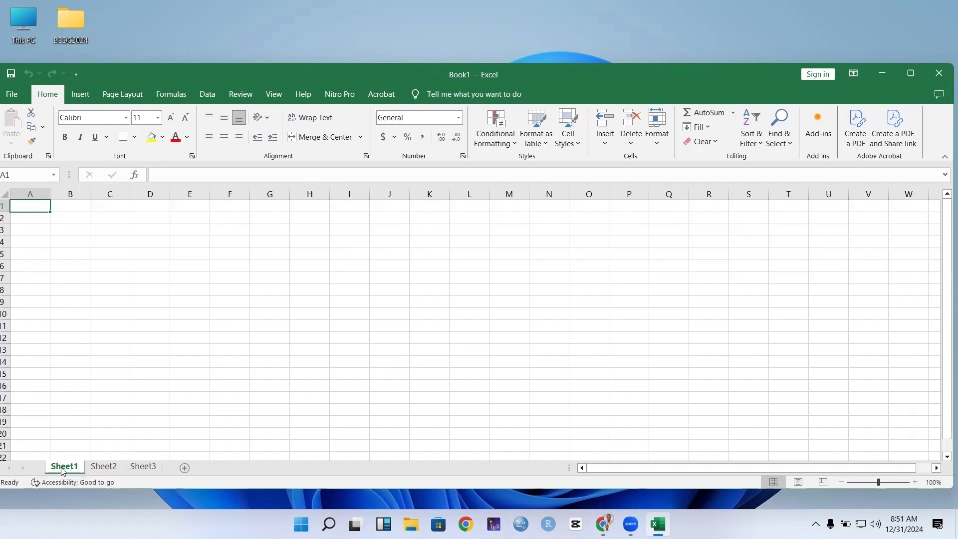
left_click(103, 466)
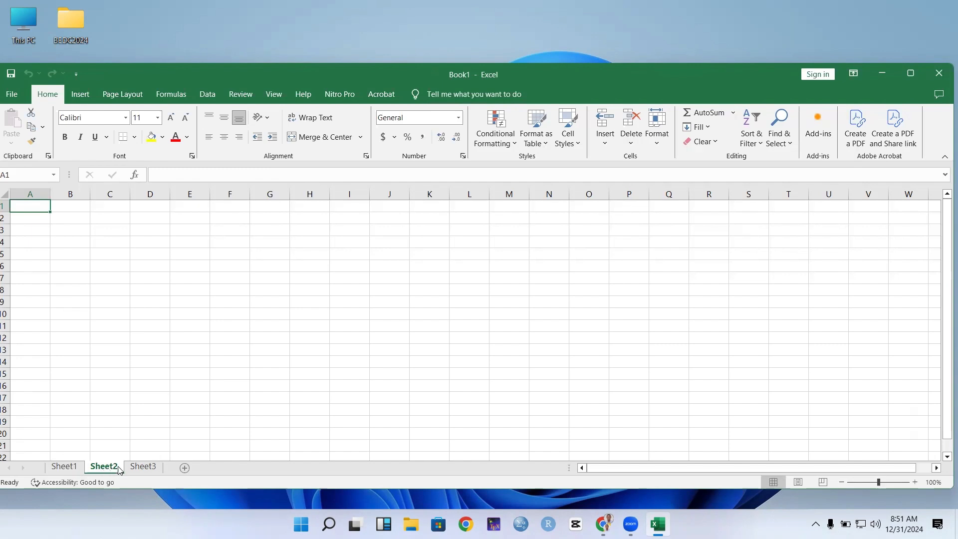
left_click(148, 468)
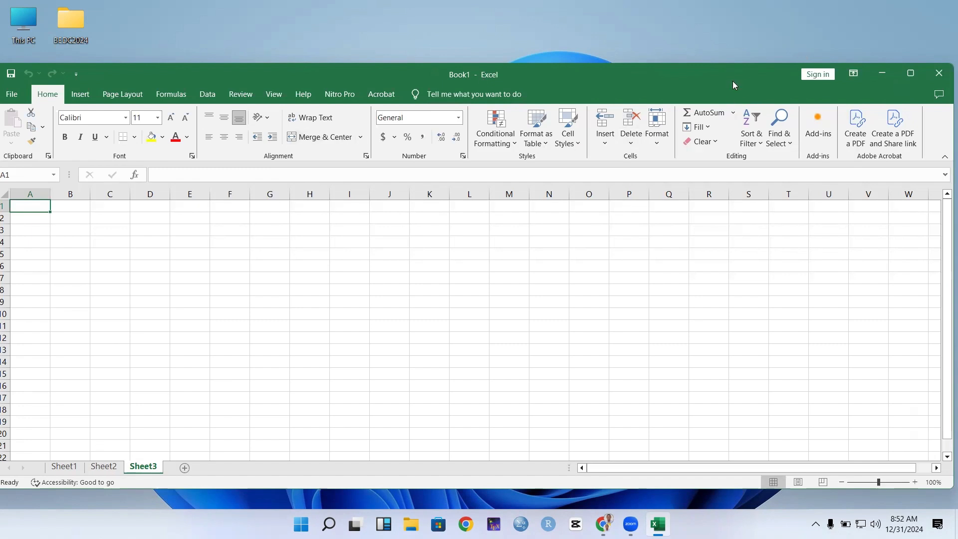
Save the workbook as "Bill data" in the MY FILE folder on the Desktop
double_click(726, 66)
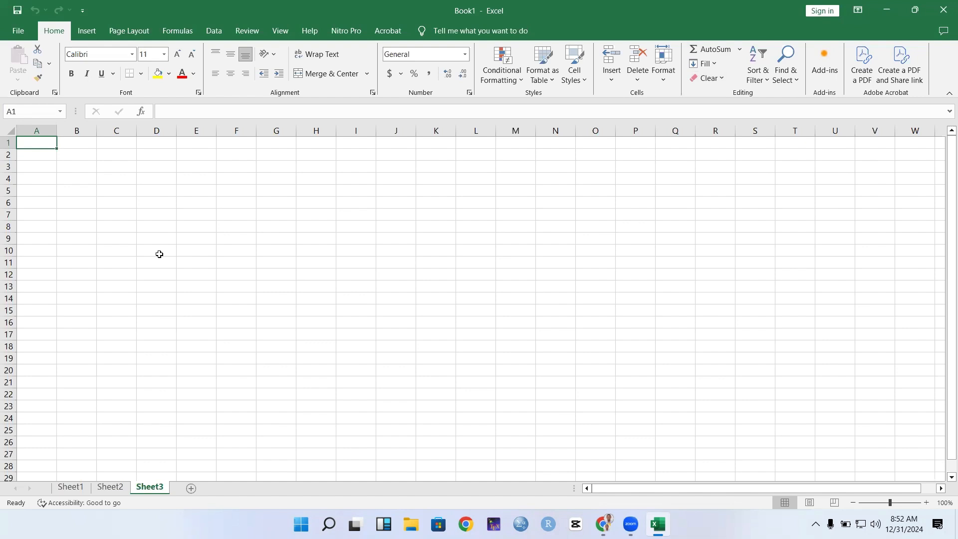
left_click(17, 32)
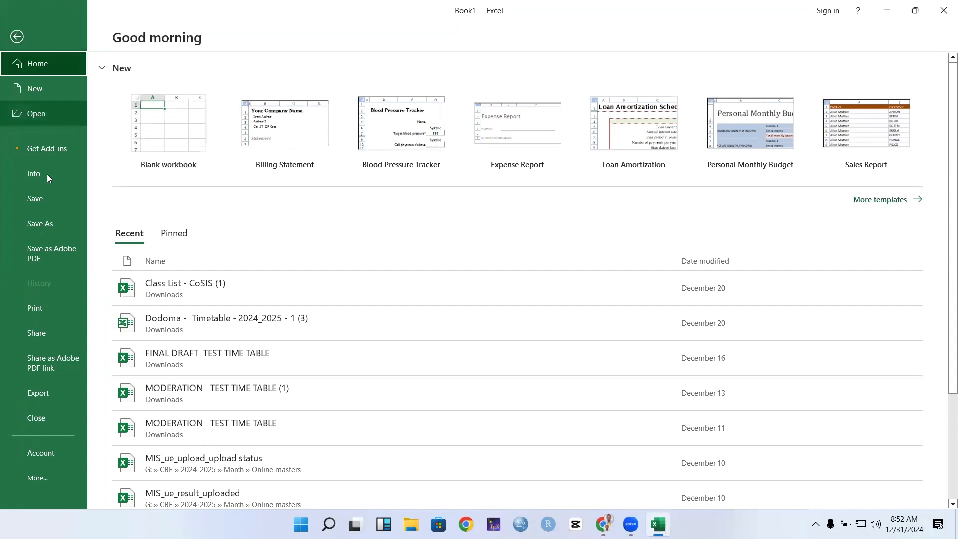
left_click(58, 224)
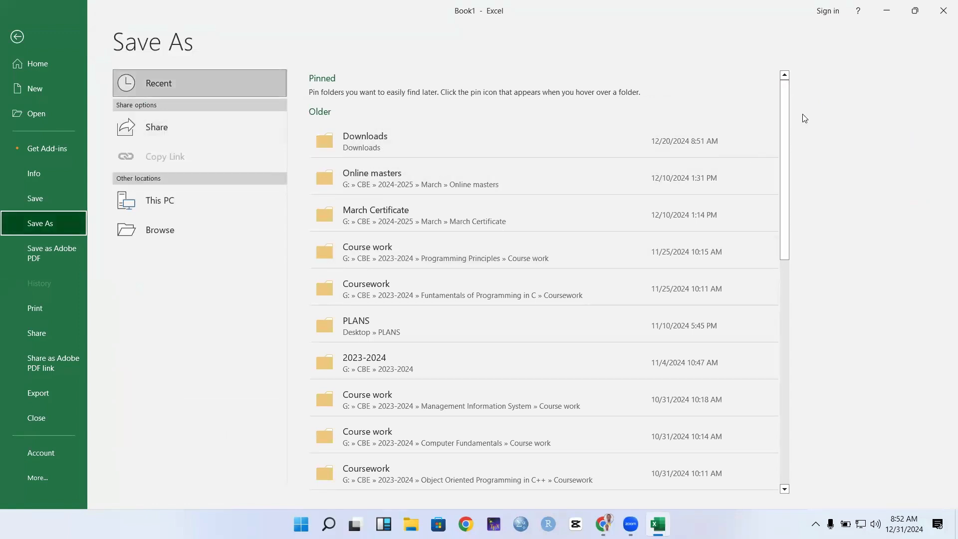
left_click(180, 238)
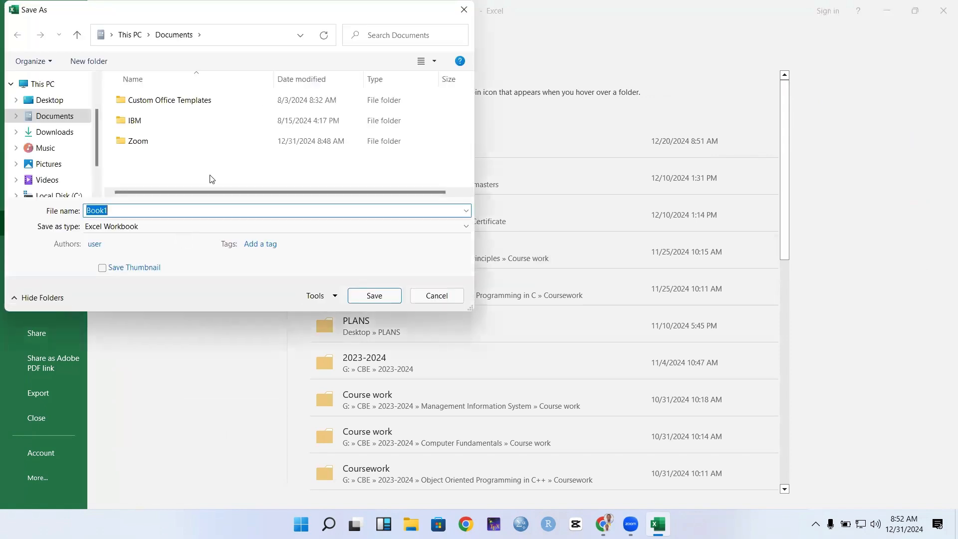
left_click(58, 103)
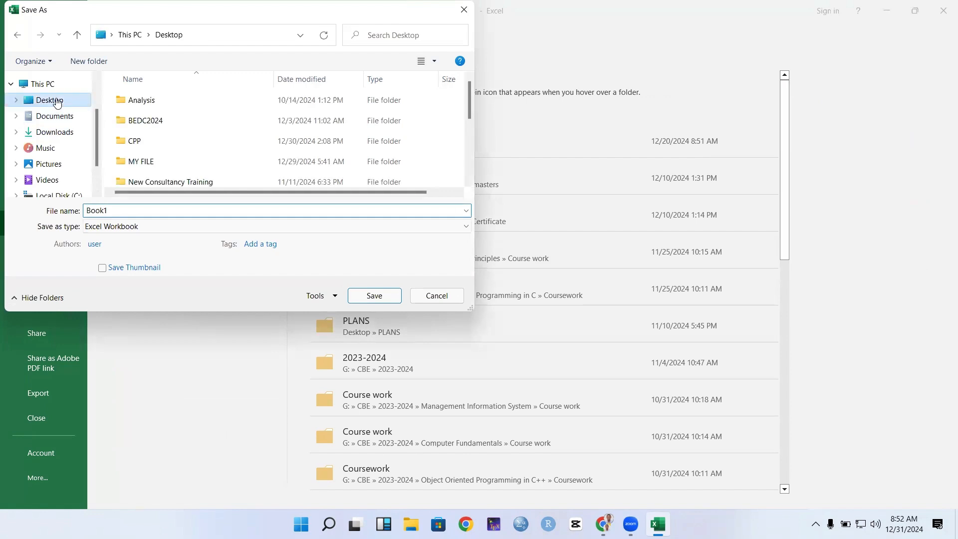
double_click(164, 165)
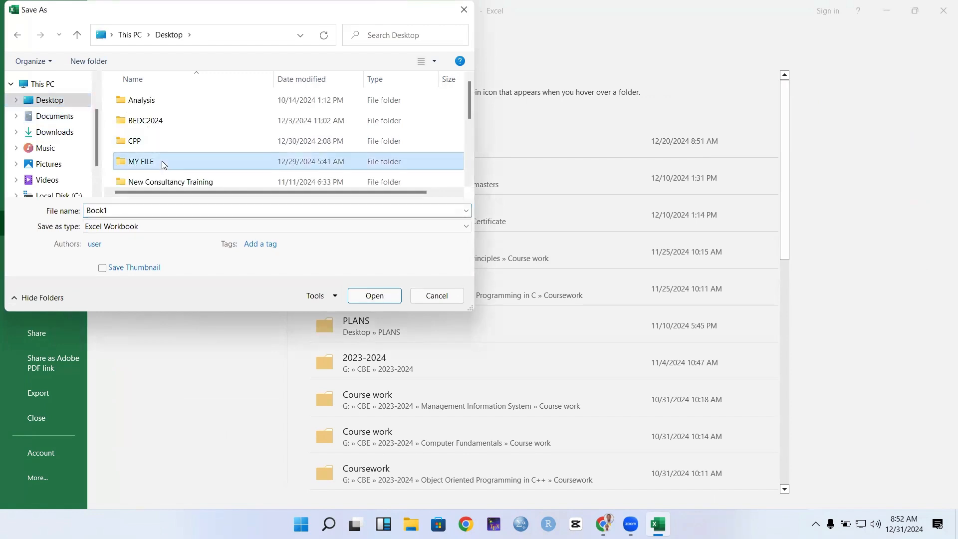
double_click(129, 212)
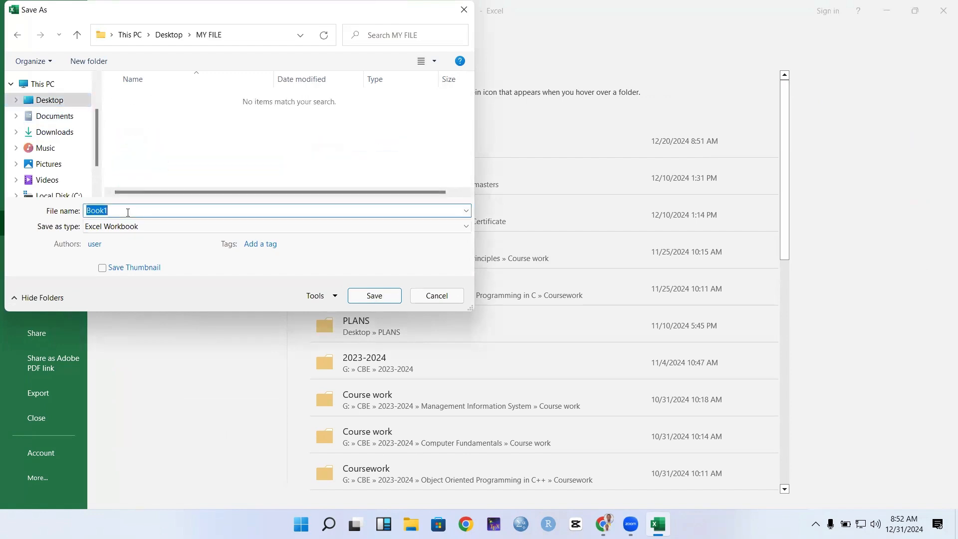
type("Bill data")
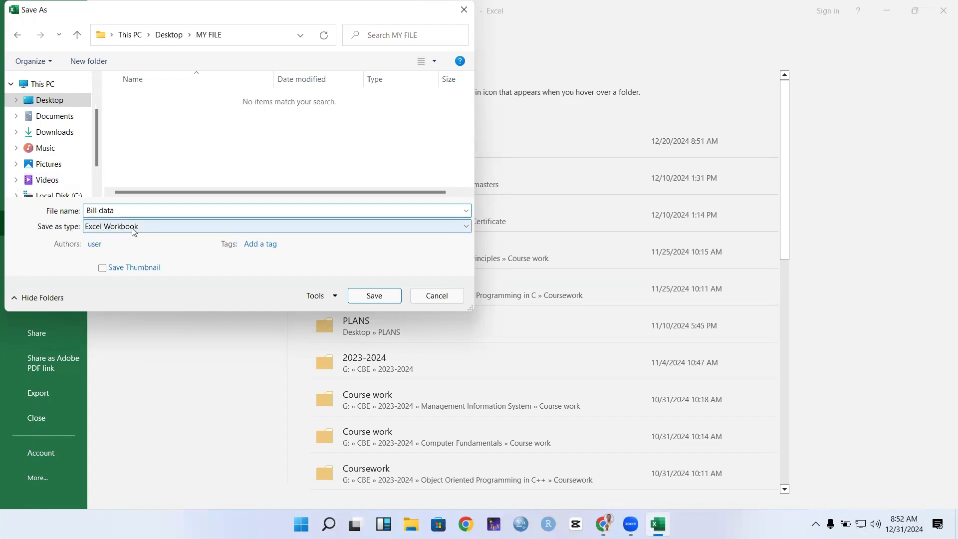
left_click(373, 297)
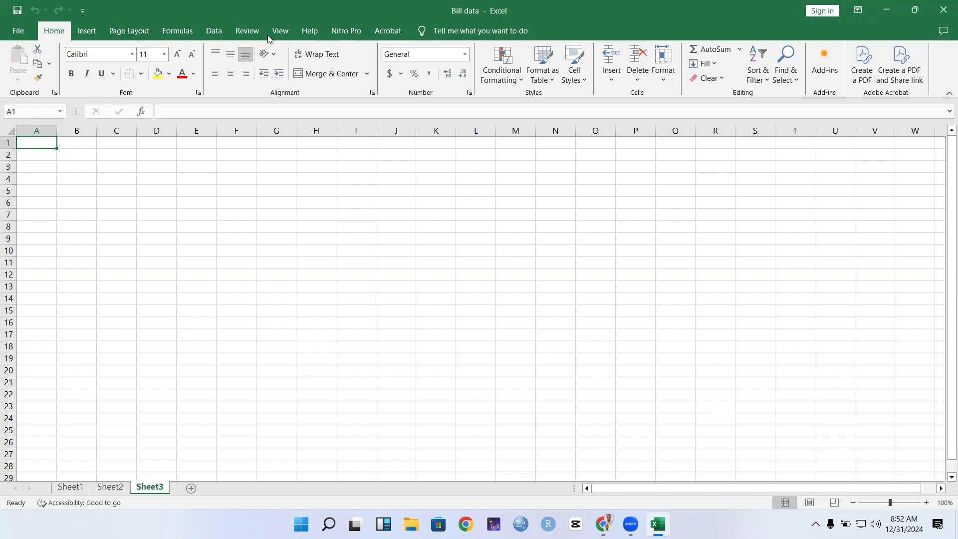
Pull the workbook window out of its maximized state and maximize it again
left_click_drag(444, 9, 420, 115)
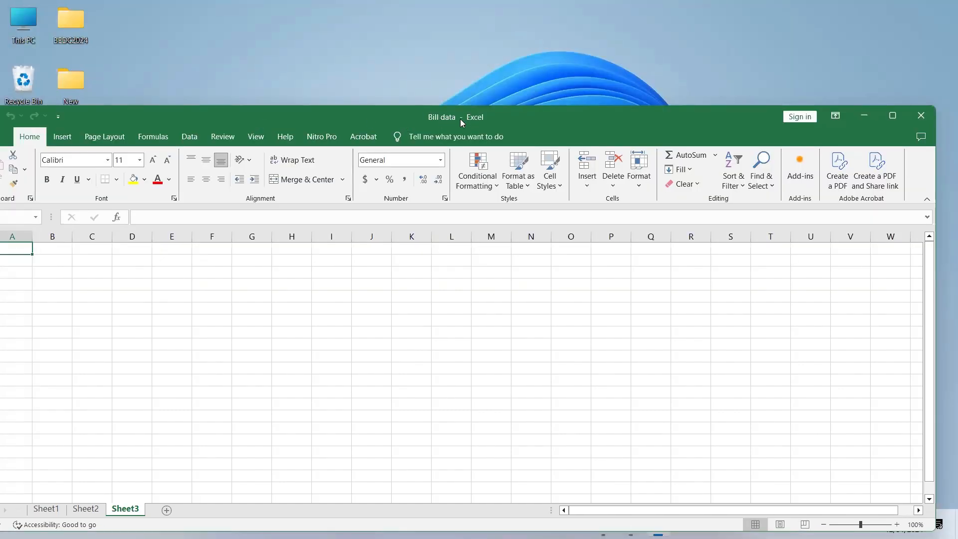
double_click(491, 118)
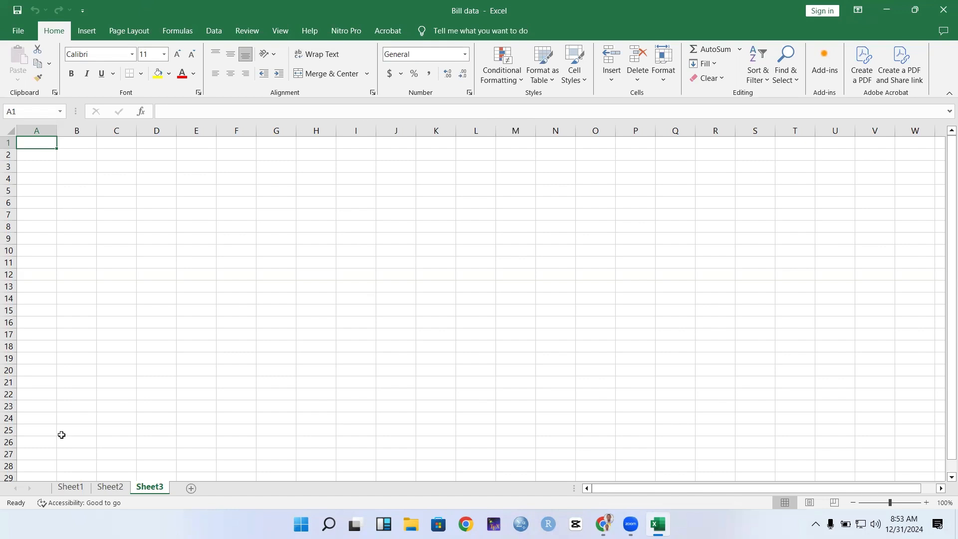
Open Sheet1 and select individual cells in columns A and B between rows 2 and 5, ending on A3
left_click(69, 488)
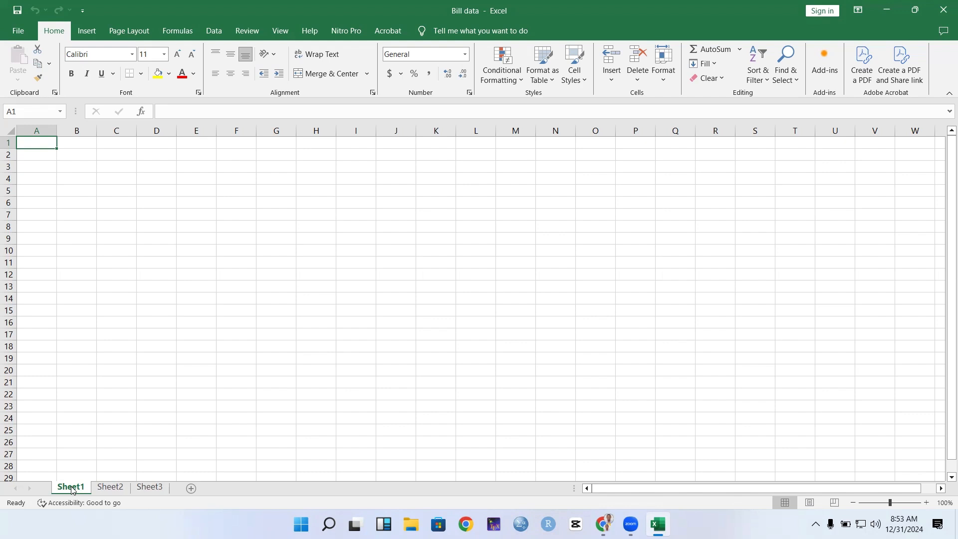
left_click(42, 153)
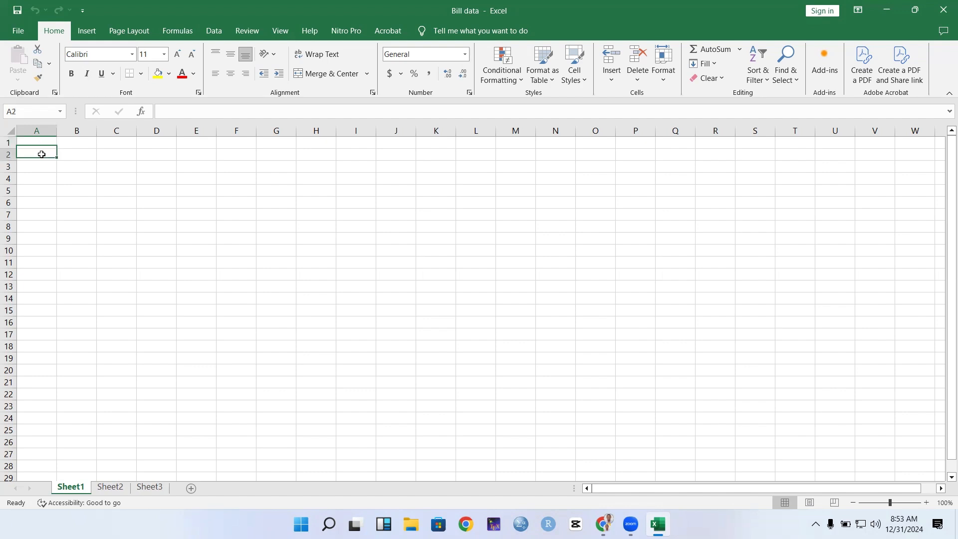
left_click(42, 167)
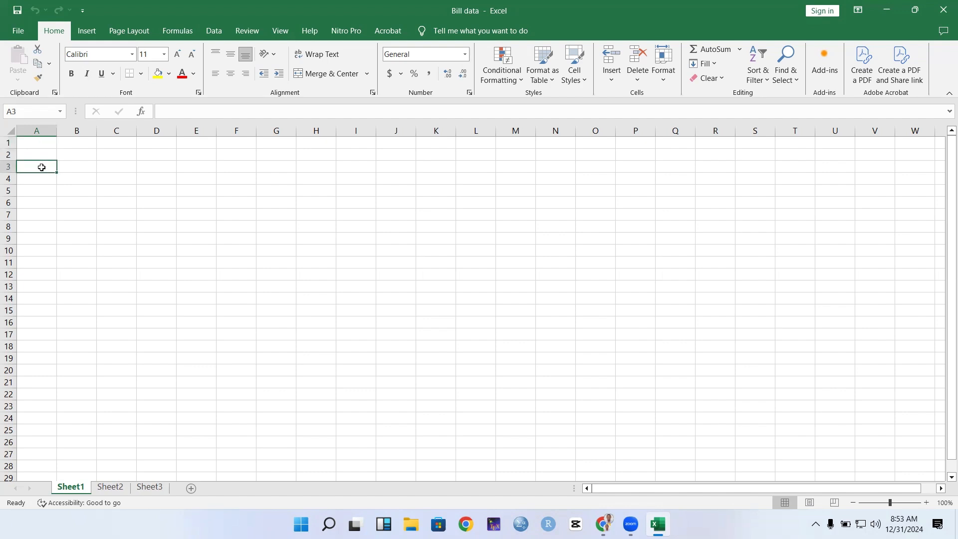
left_click(82, 165)
left_click(78, 187)
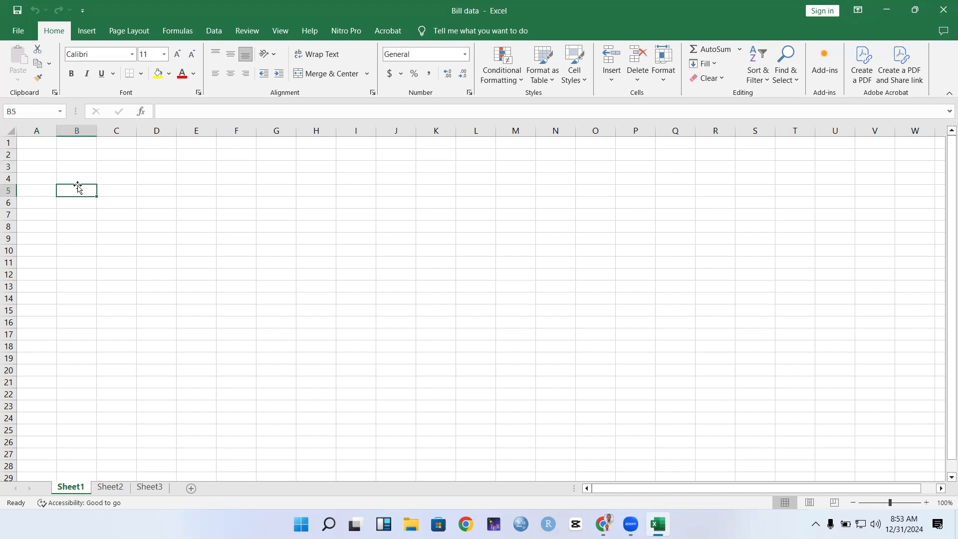
left_click(43, 192)
left_click(43, 174)
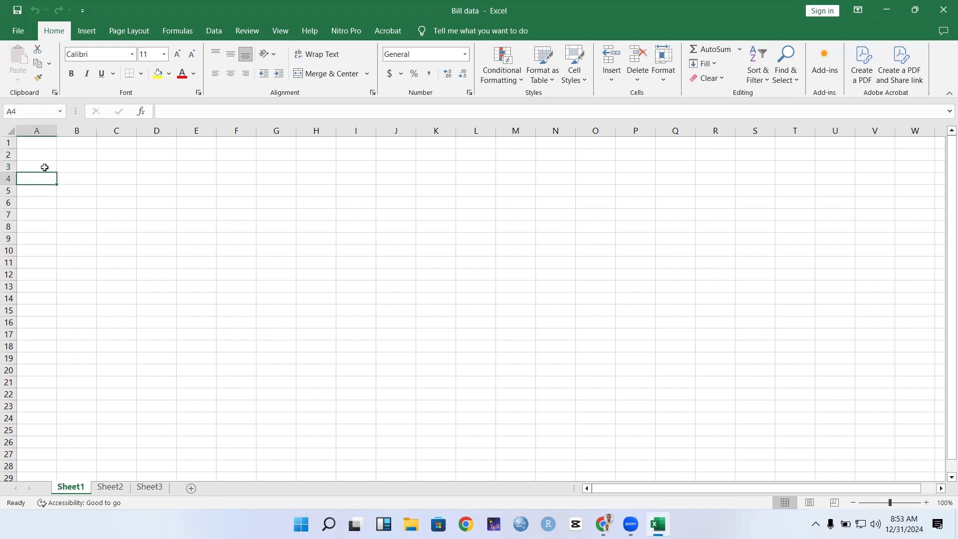
left_click(44, 166)
left_click(82, 165)
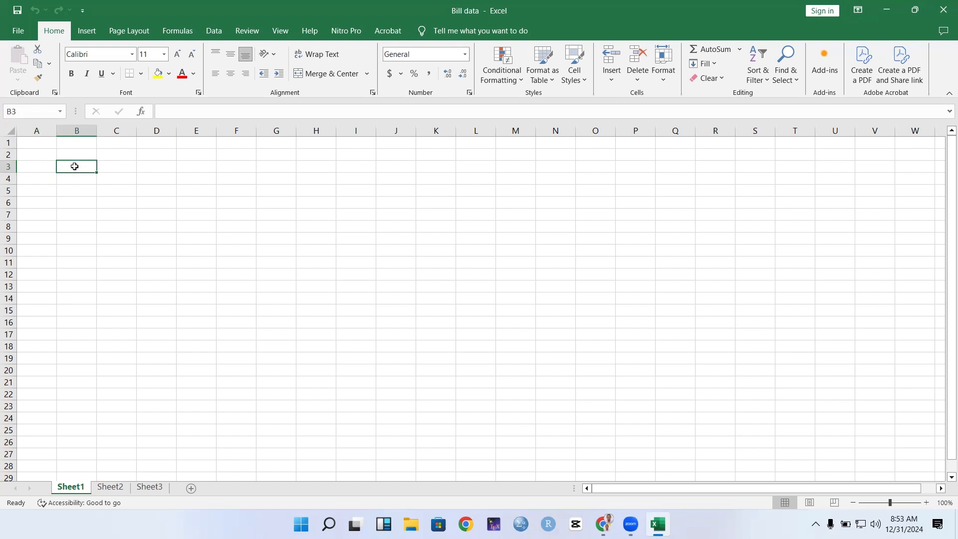
left_click(79, 180)
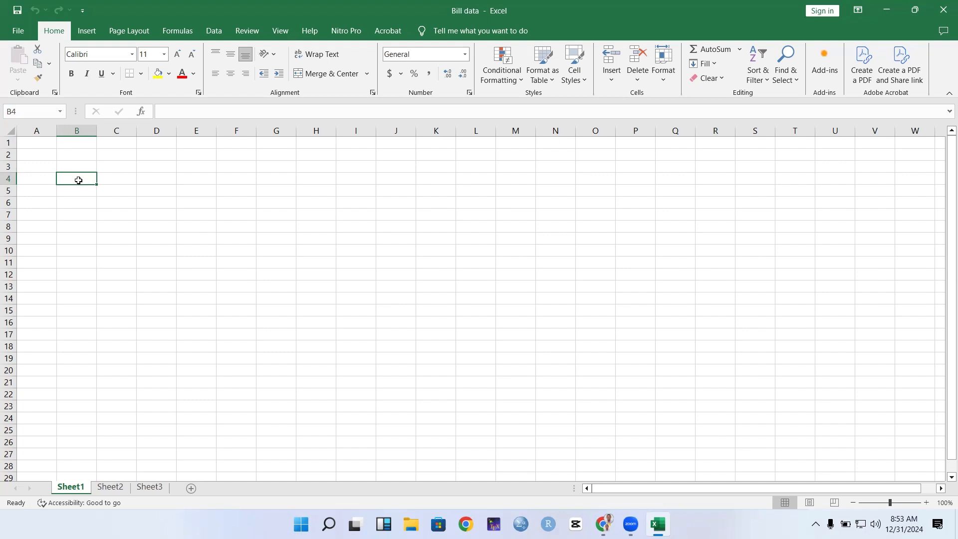
left_click(52, 168)
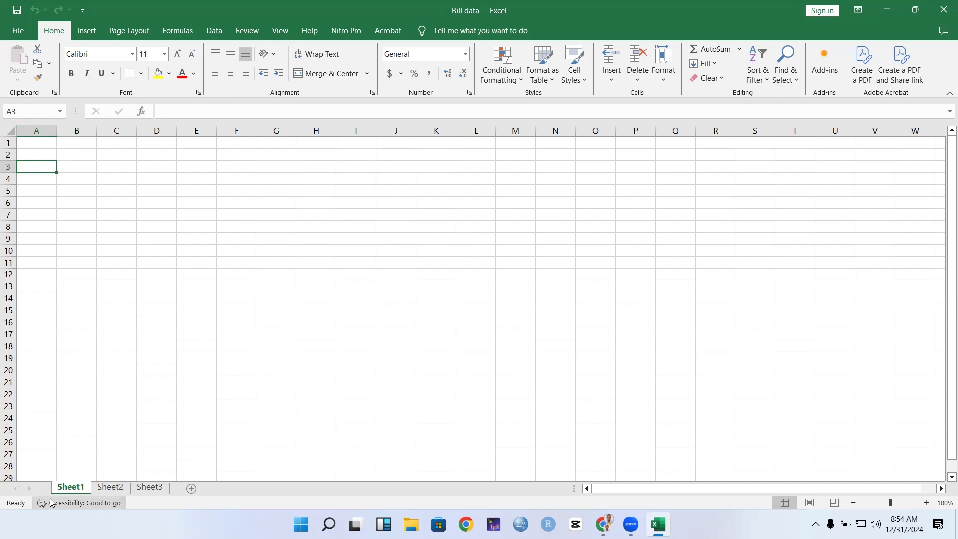
Select single cells across the sheet one after another, from A1 through B3, B7, E10 and B14 to C12
left_click(40, 144)
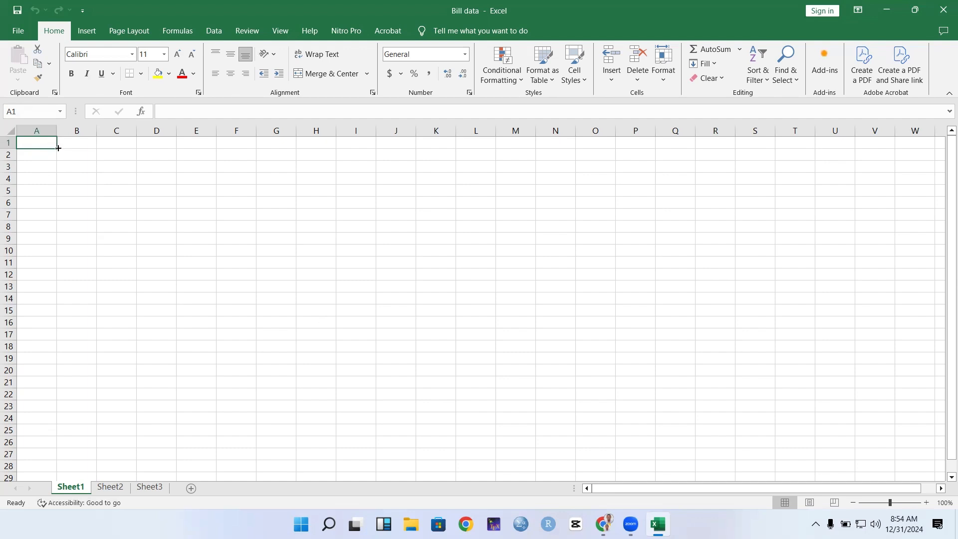
left_click(78, 171)
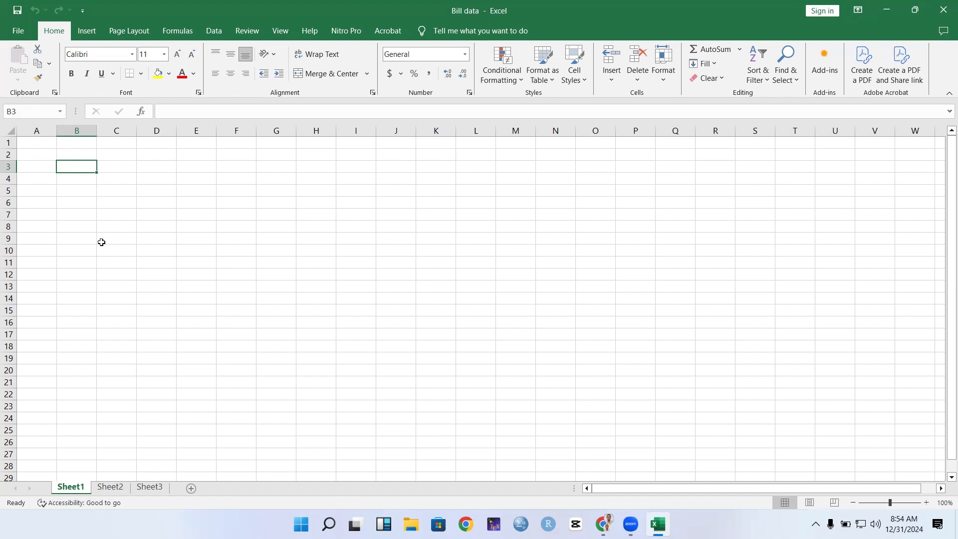
left_click(76, 215)
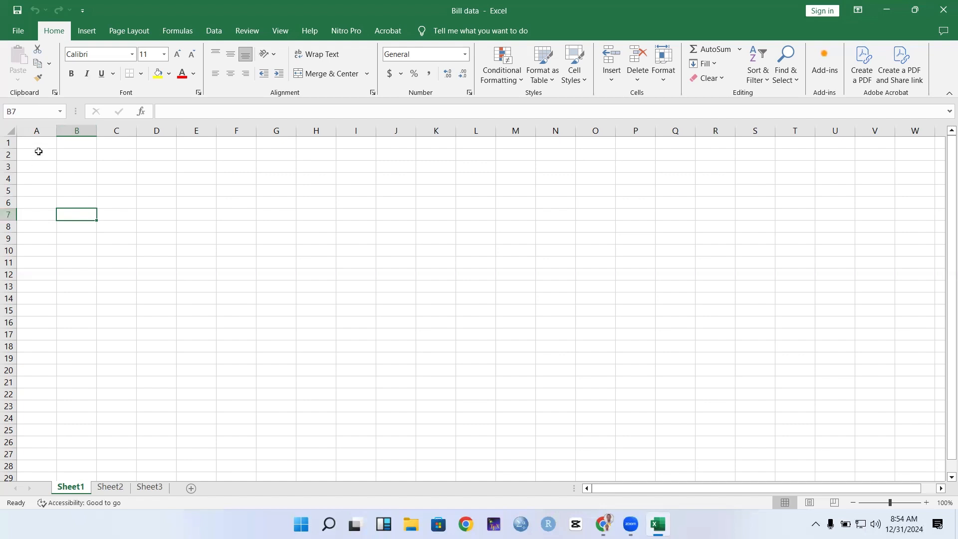
left_click(195, 254)
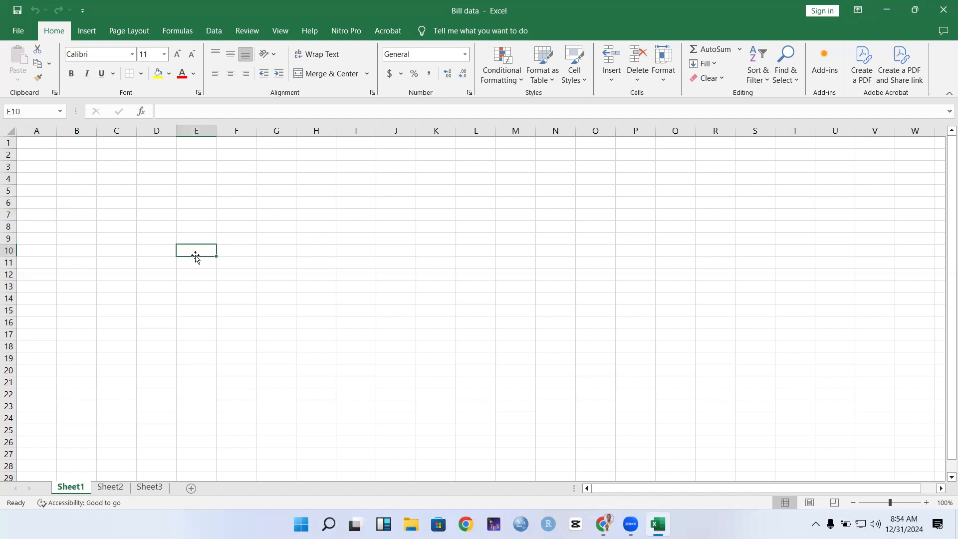
left_click(158, 310)
left_click(79, 303)
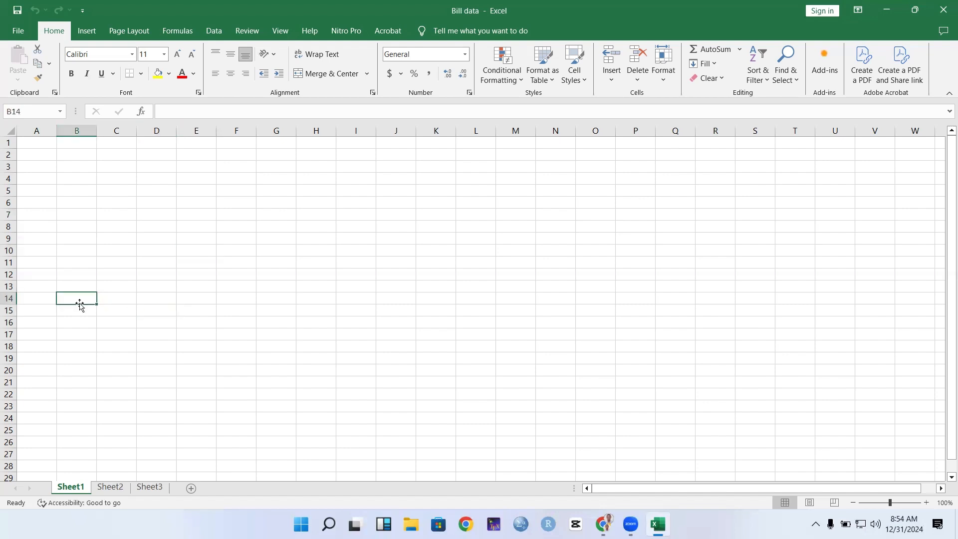
left_click(123, 218)
left_click(123, 278)
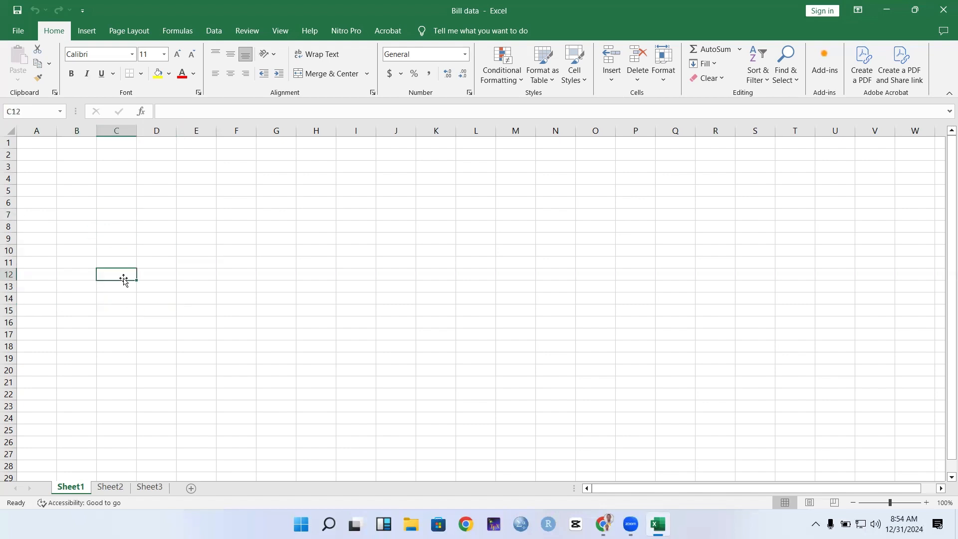
Select the cell ranges B4:D13 and B6:C9 in turn, clearing each selection by selecting D9
left_click_drag(62, 180, 106, 241)
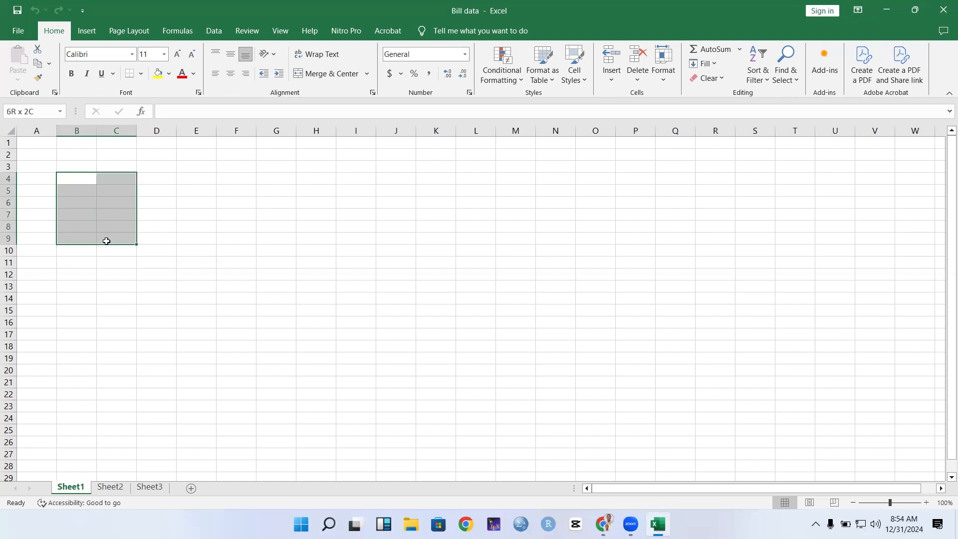
left_click_drag(106, 240, 147, 292)
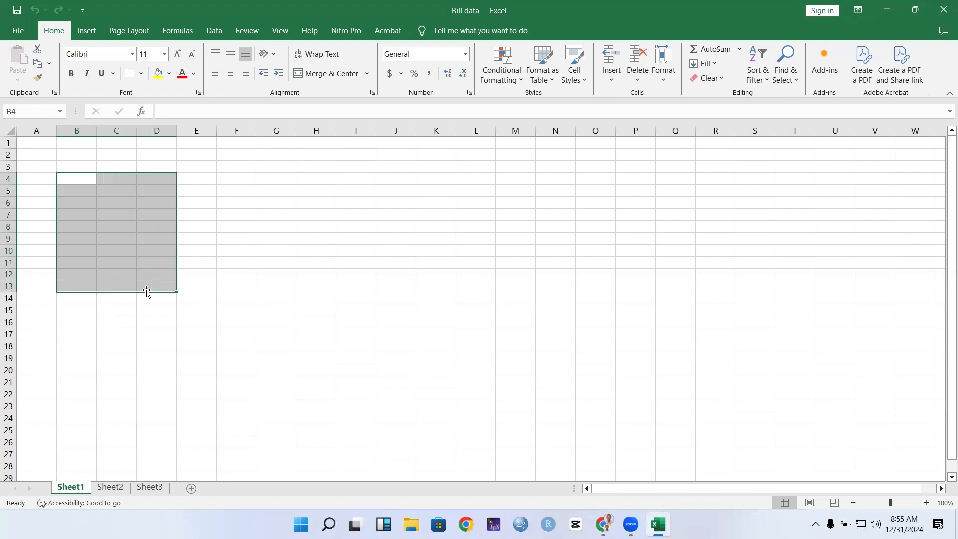
left_click(157, 239)
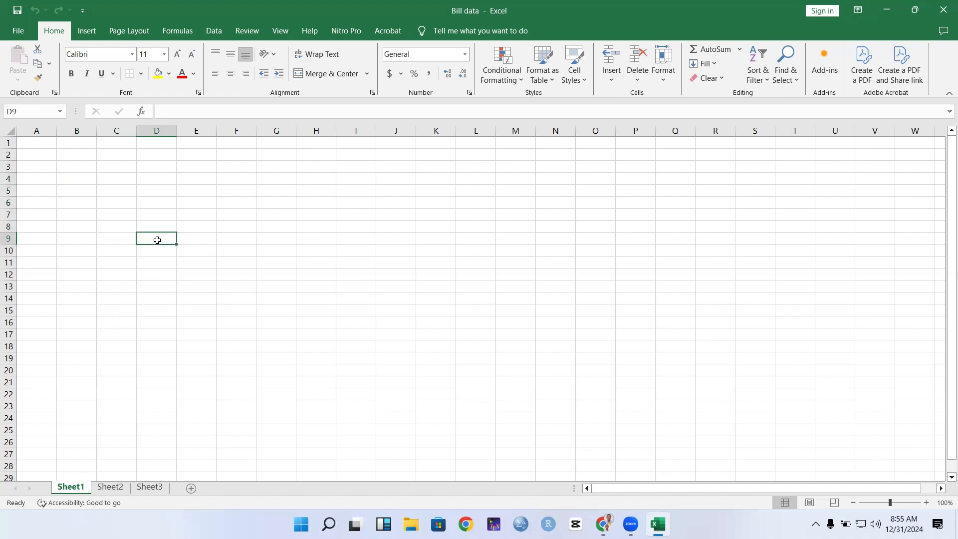
left_click_drag(77, 203, 120, 242)
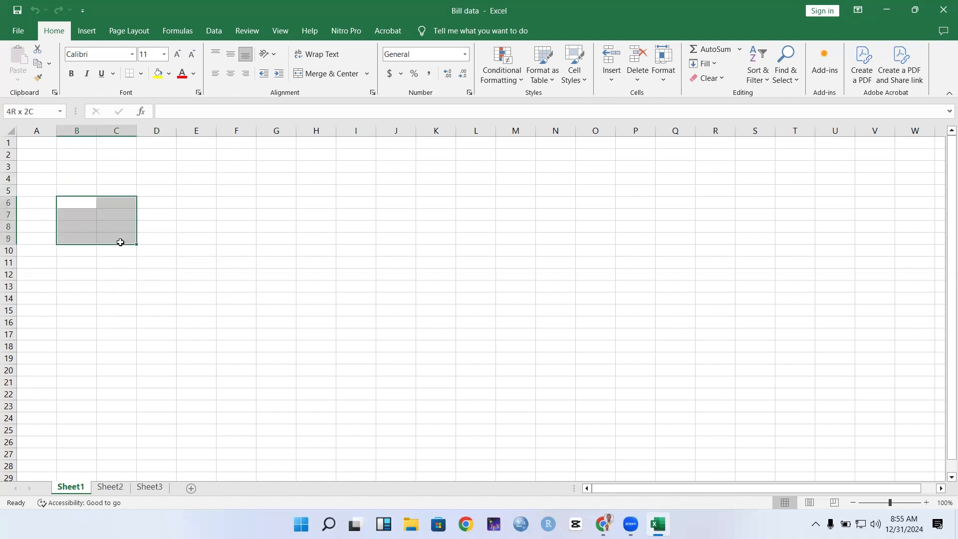
left_click(157, 234)
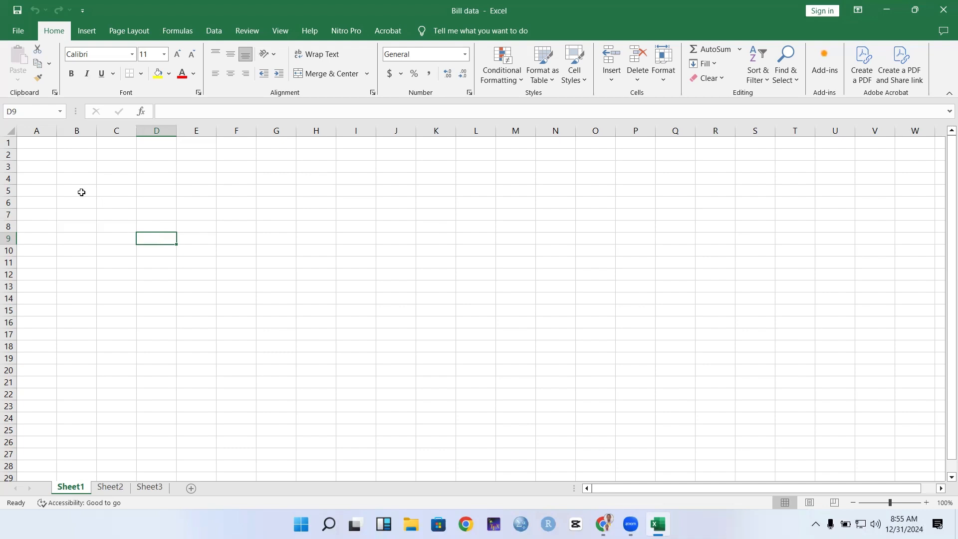
Enter the headings "Name of person" in A2 and "Bill" in B2, widening column A to fit its heading
left_click(44, 154)
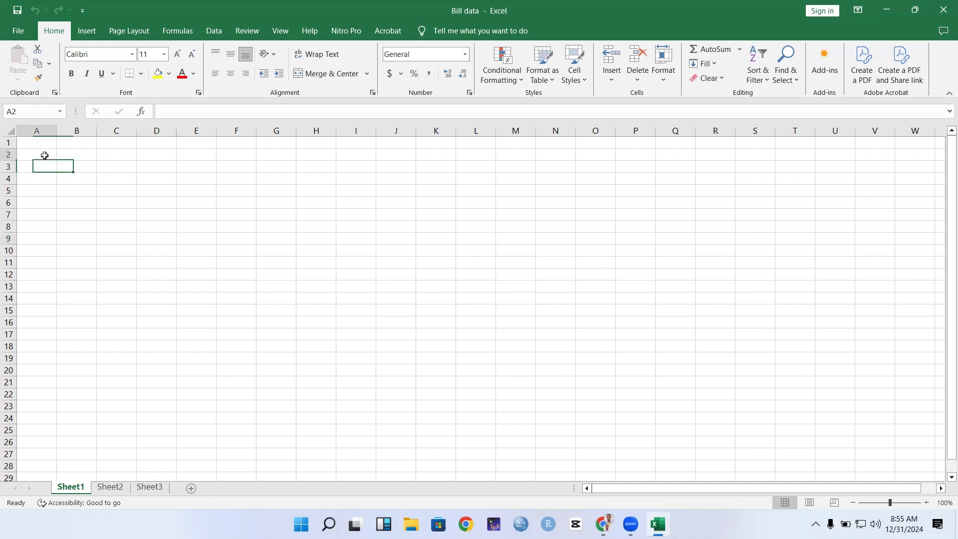
type("N")
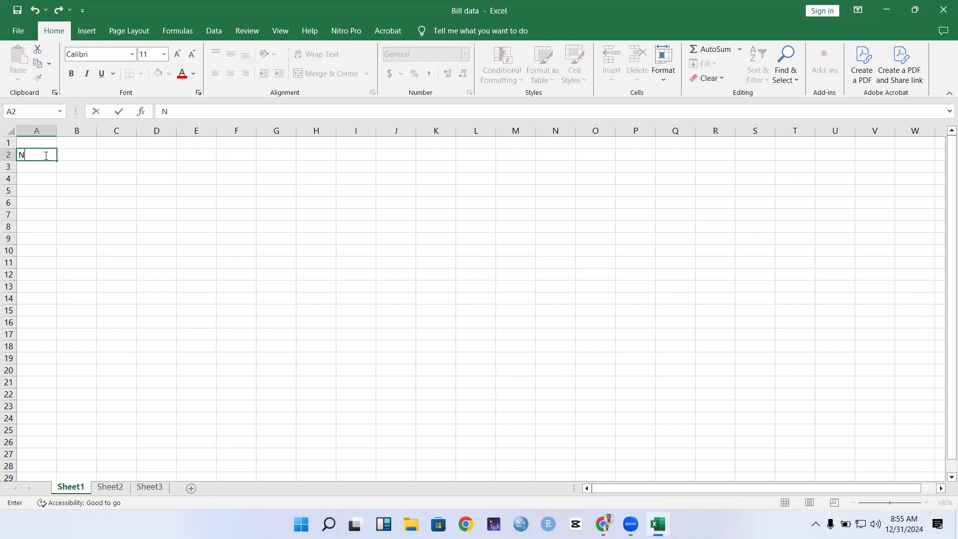
type("ame of person")
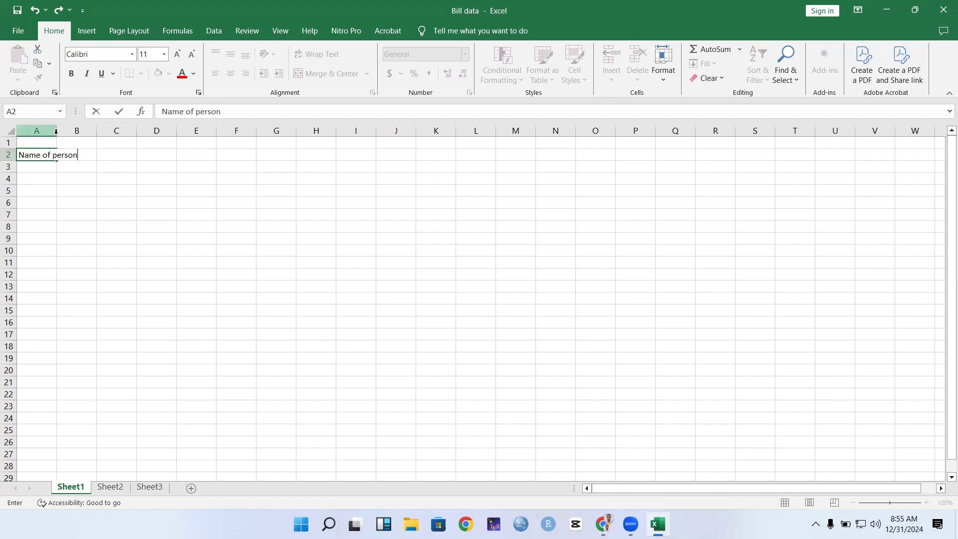
left_click(74, 170)
left_click(41, 152)
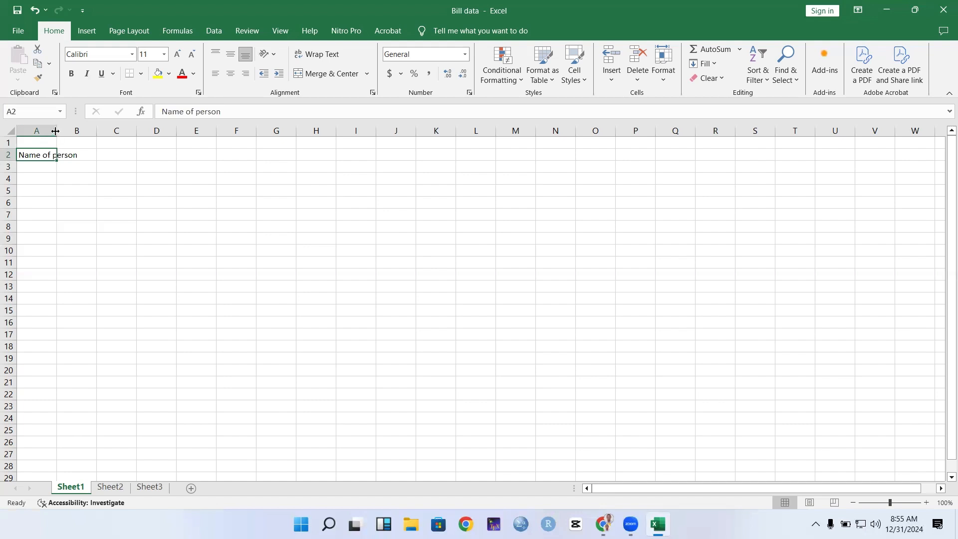
left_click_drag(56, 131, 90, 131)
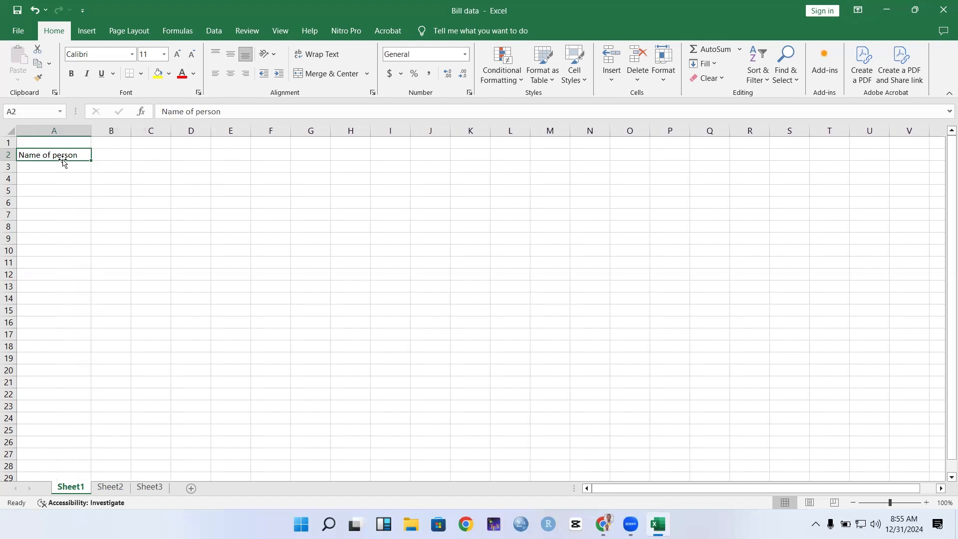
left_click(116, 157)
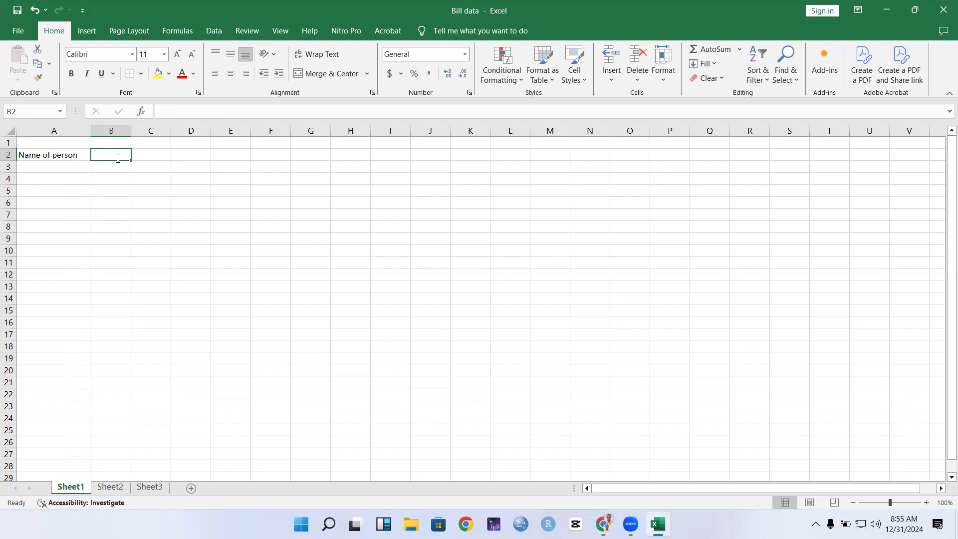
type("Bill")
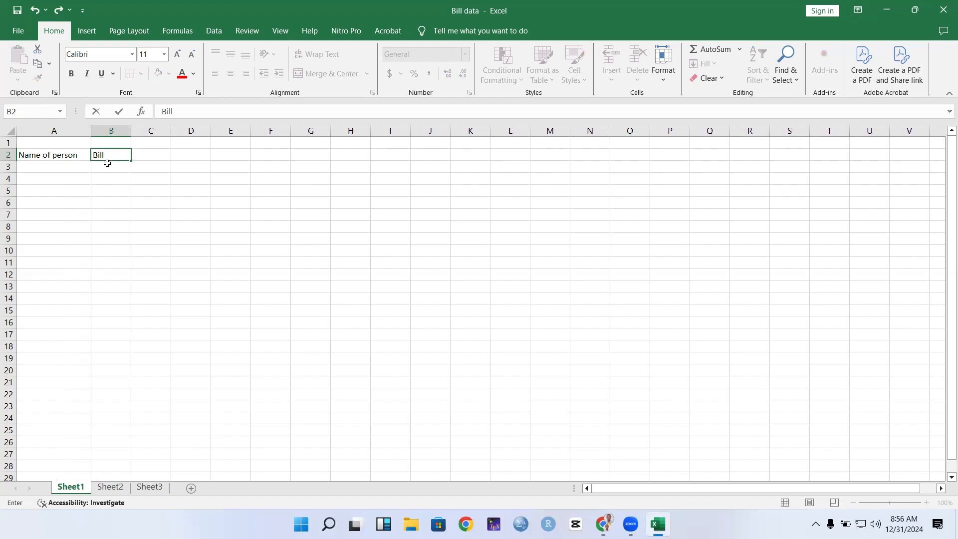
Fill in the first record with the person's first name in A3 and the bill amount 2500 in B3
left_click(55, 168)
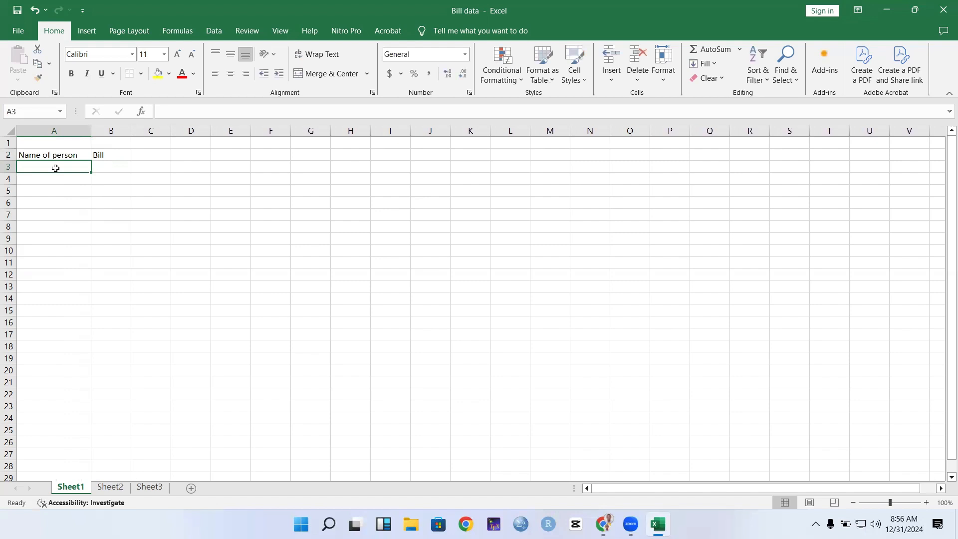
type("jo")
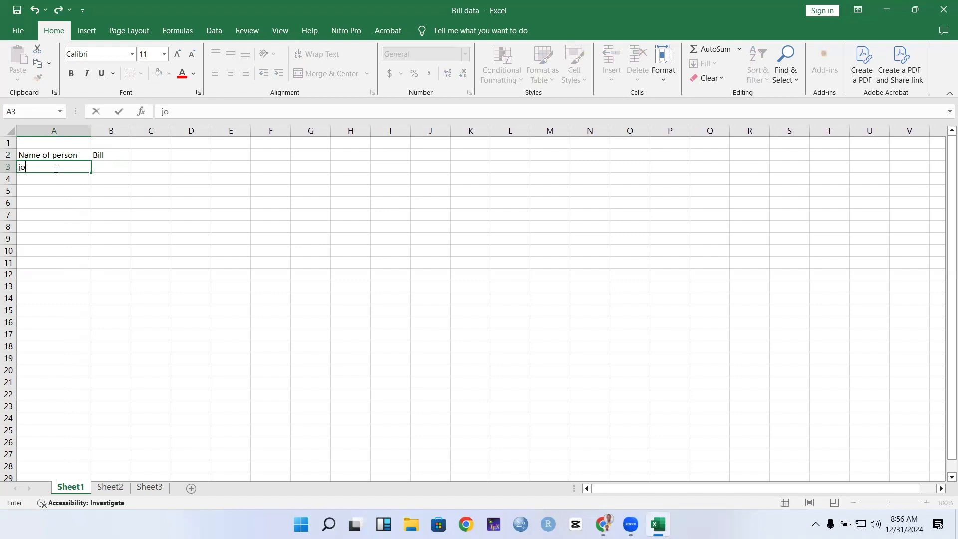
type("hn")
left_click(107, 166)
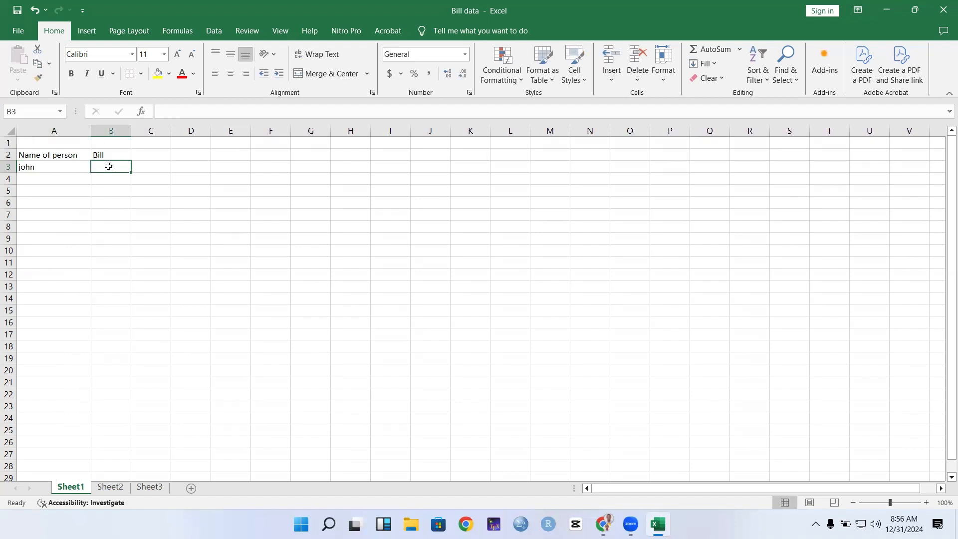
type("25")
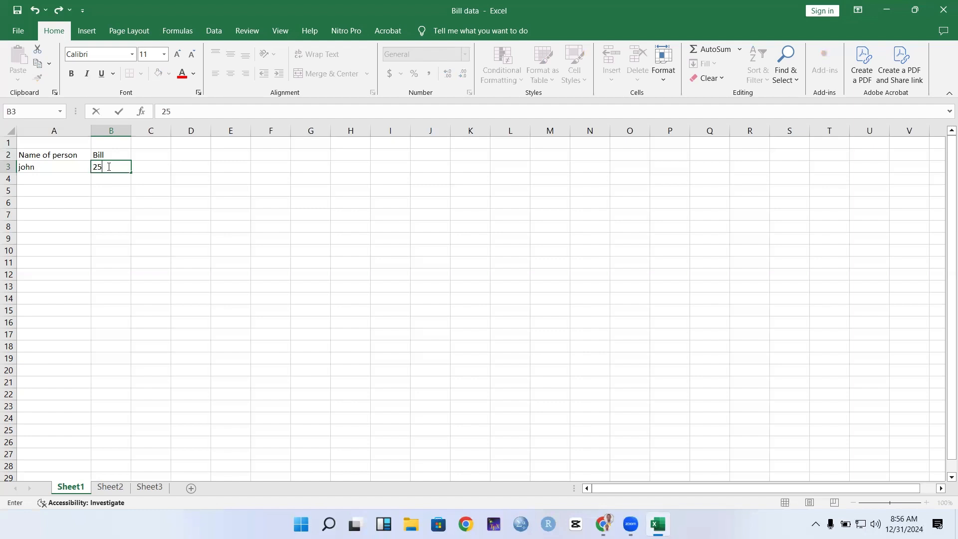
type("00")
Fill in the second record with the person's first name in A4 and the bill amount 1000 in B4
left_click(43, 180)
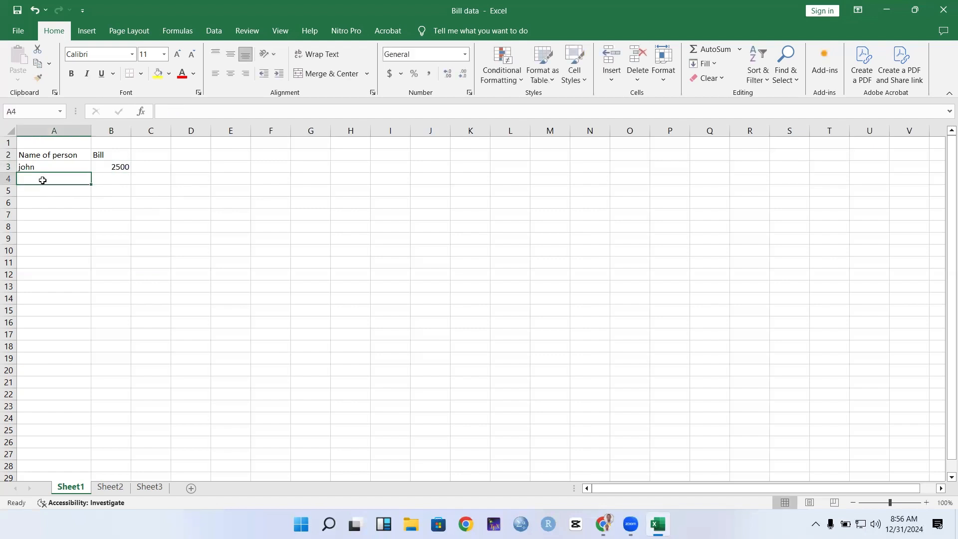
type("marrt")
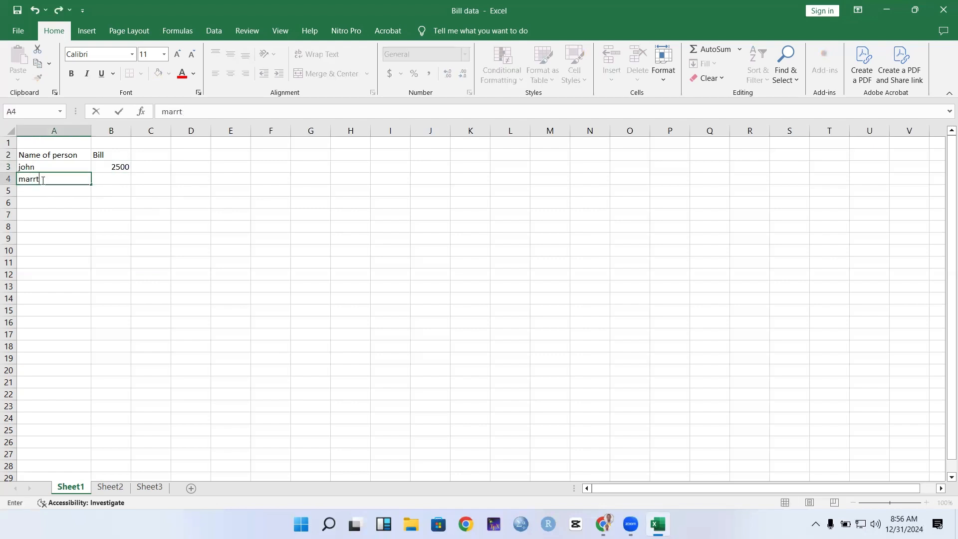
key("BackSpace")
type("y")
left_click(114, 179)
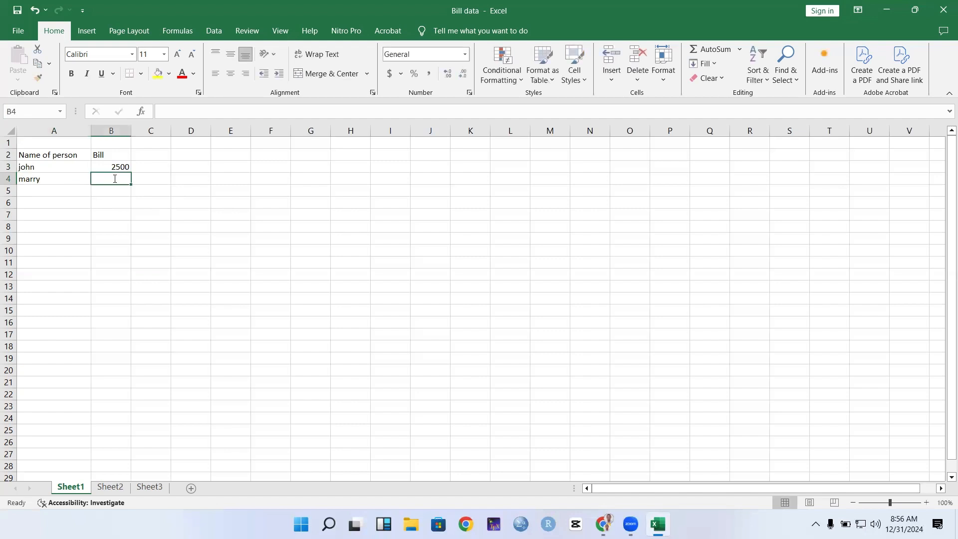
type("1000")
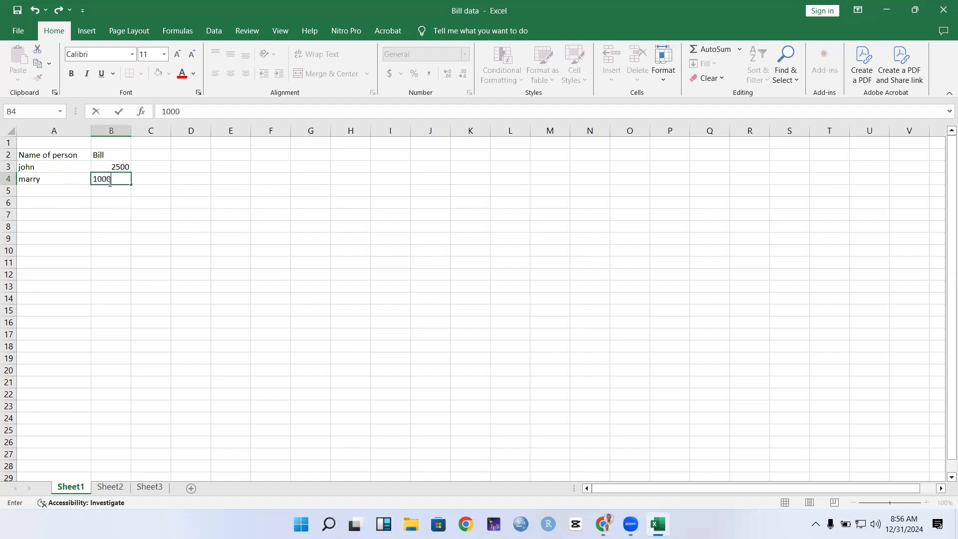
Fill in the third record with the person's first name in A5 and the bill amount 1070 in B5
left_click(43, 192)
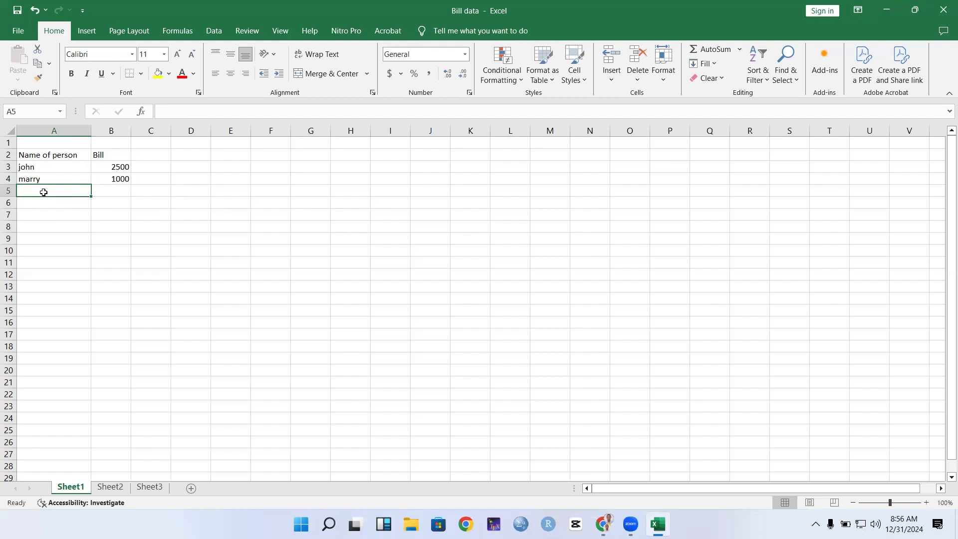
type("Juma")
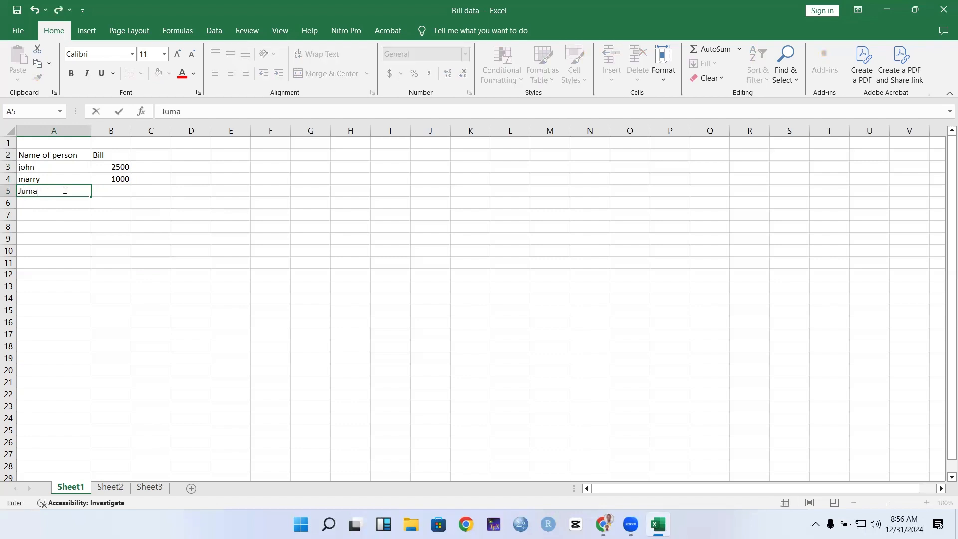
left_click(102, 192)
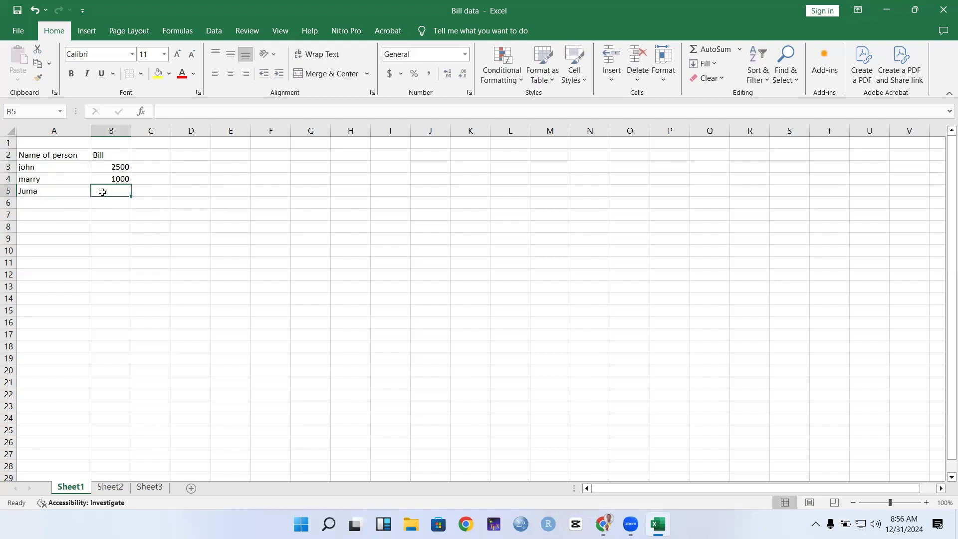
type("10")
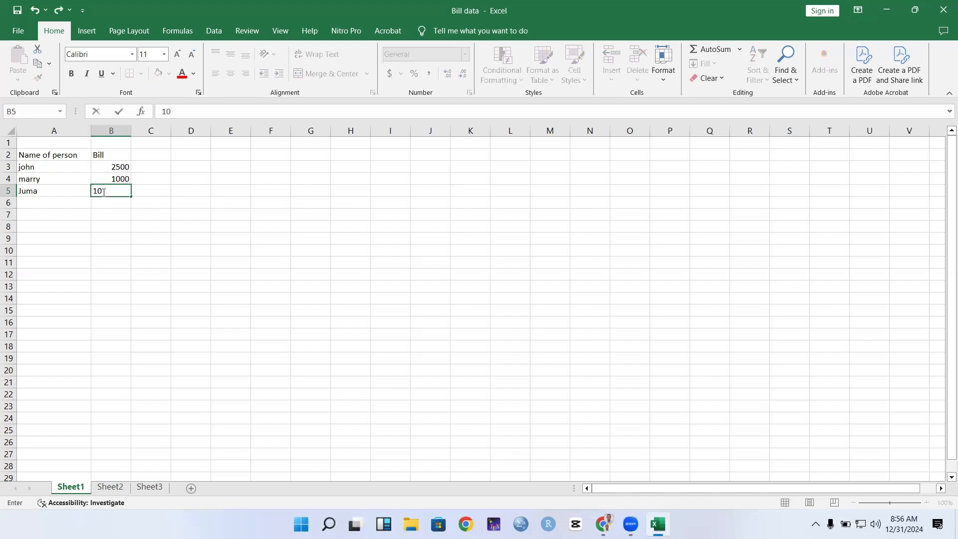
type("70")
Fill in the fourth record with the person's first name in A6 and the bill amount 8900 in B6
left_click(41, 205)
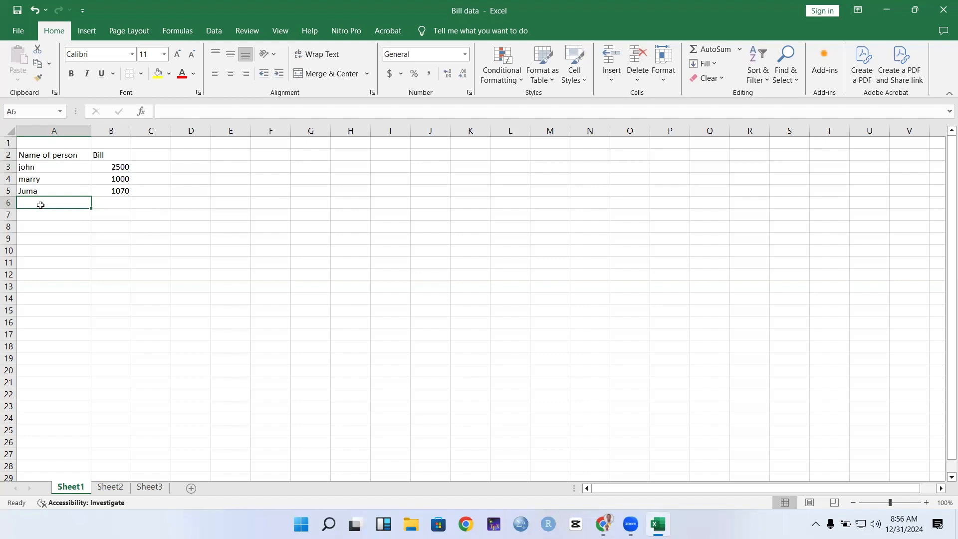
type("Bony")
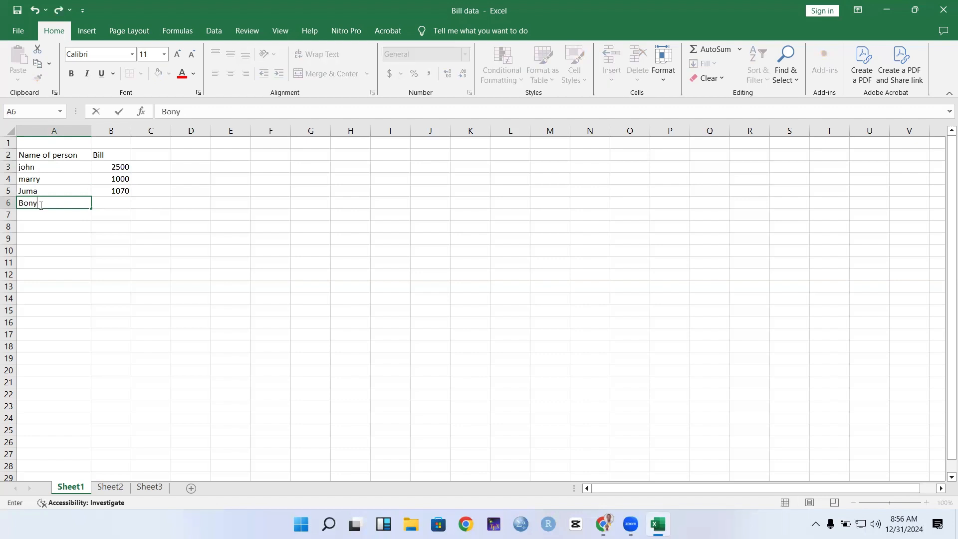
left_click(110, 204)
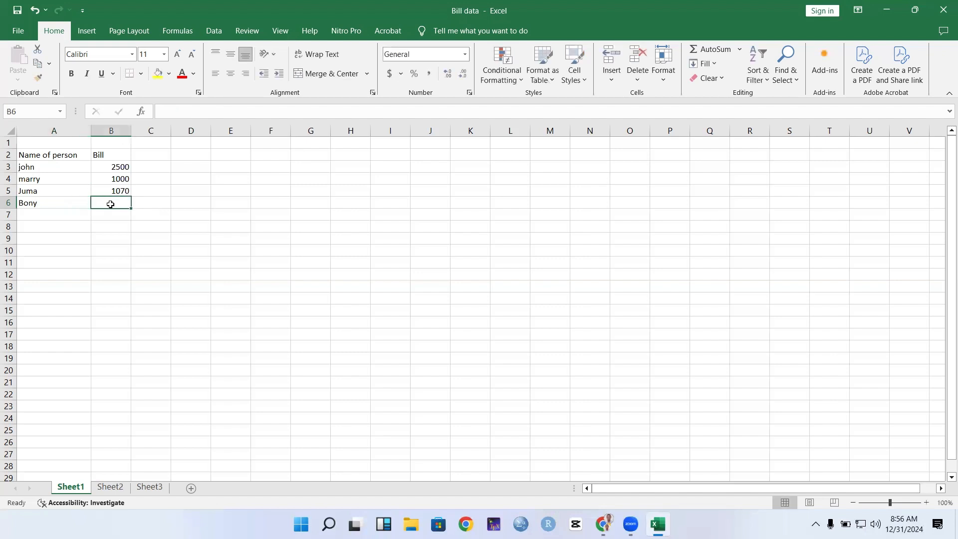
type("8900")
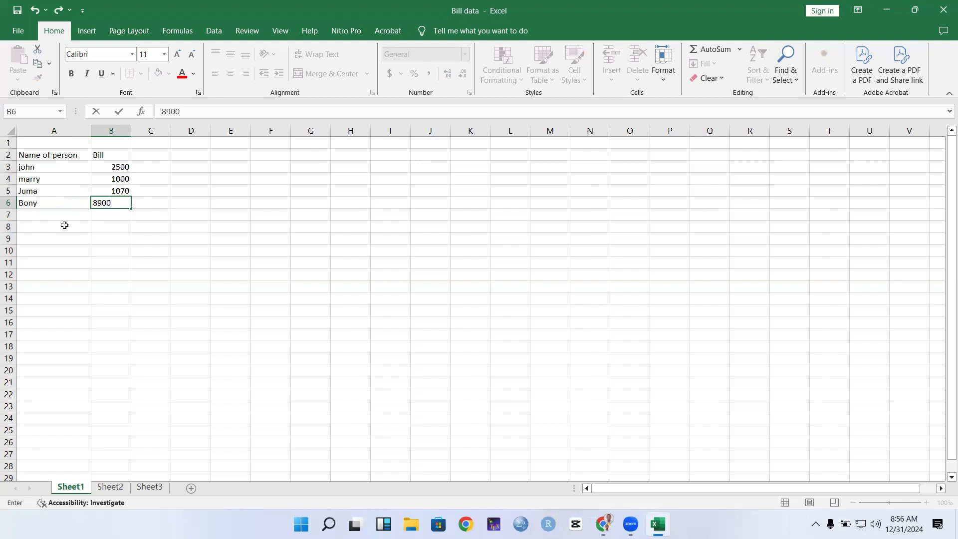
Fill in the fifth record with the person's first name in A7 and the bill amount 3700 in B7
left_click(34, 215)
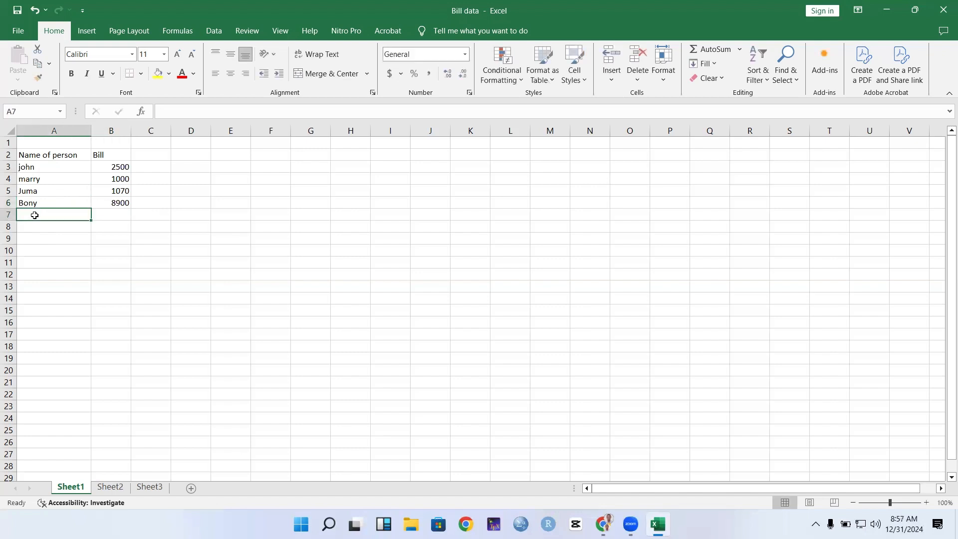
type("Janeth")
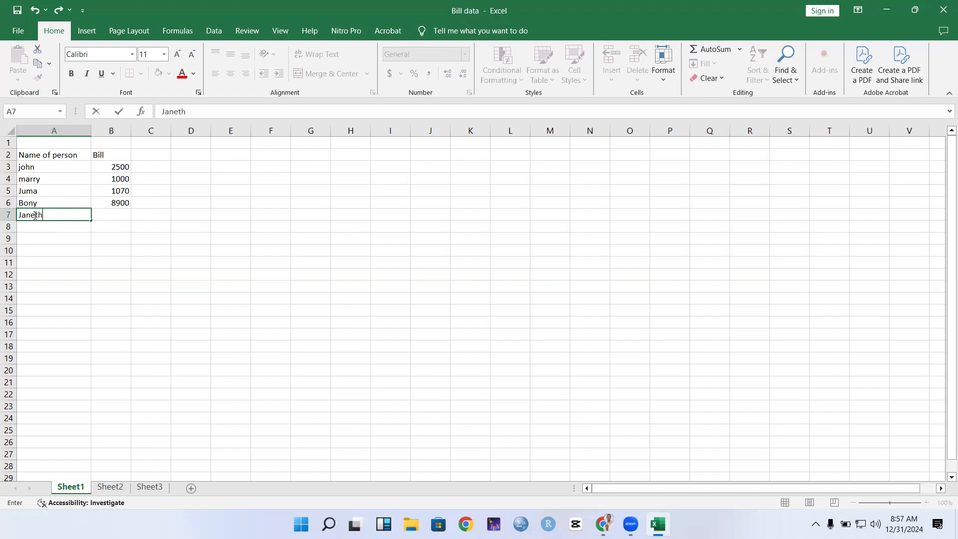
left_click(118, 215)
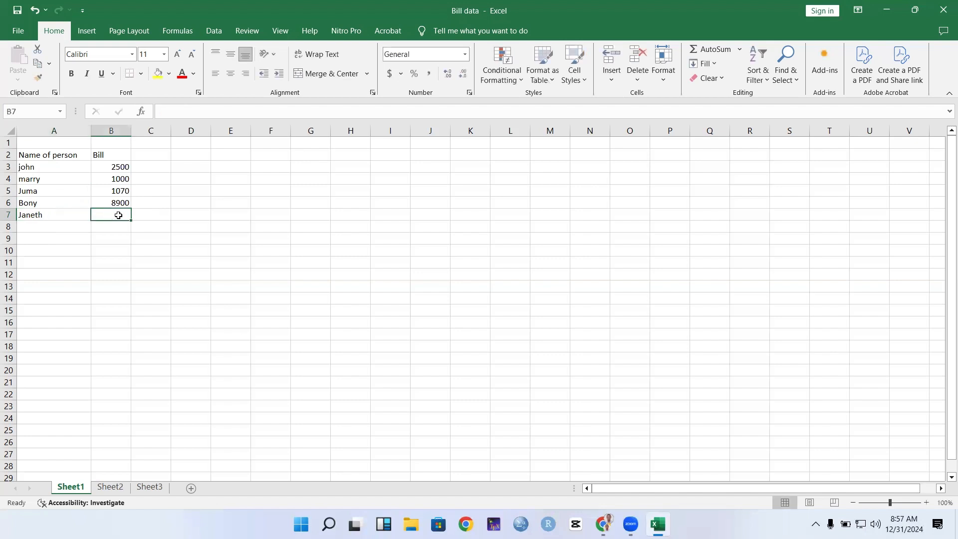
type("3700")
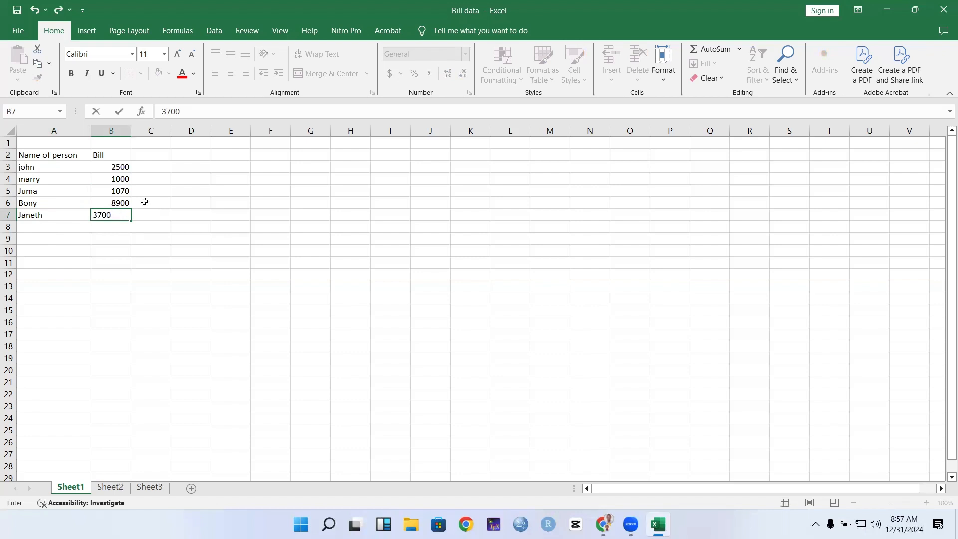
left_click(49, 236)
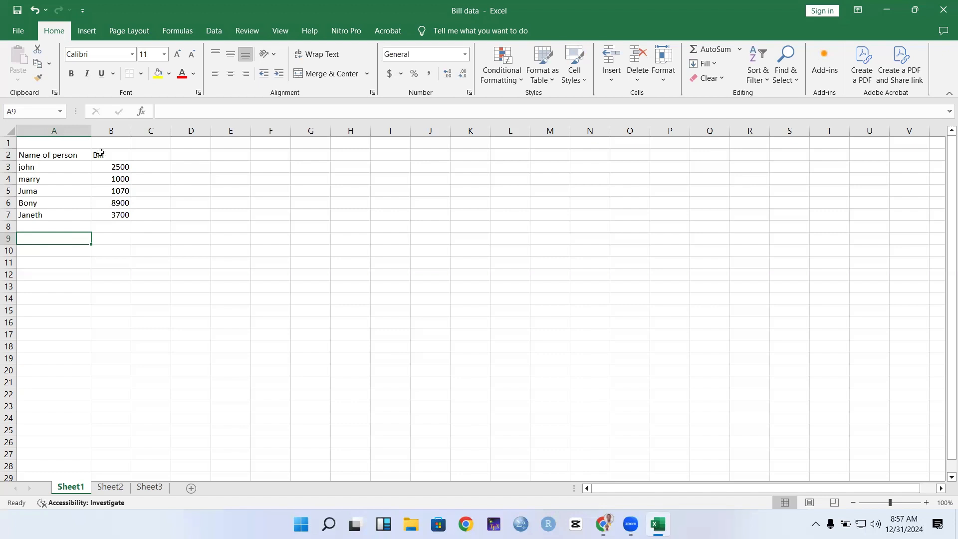
Make the table headings in A2:B2 bold
left_click(118, 158)
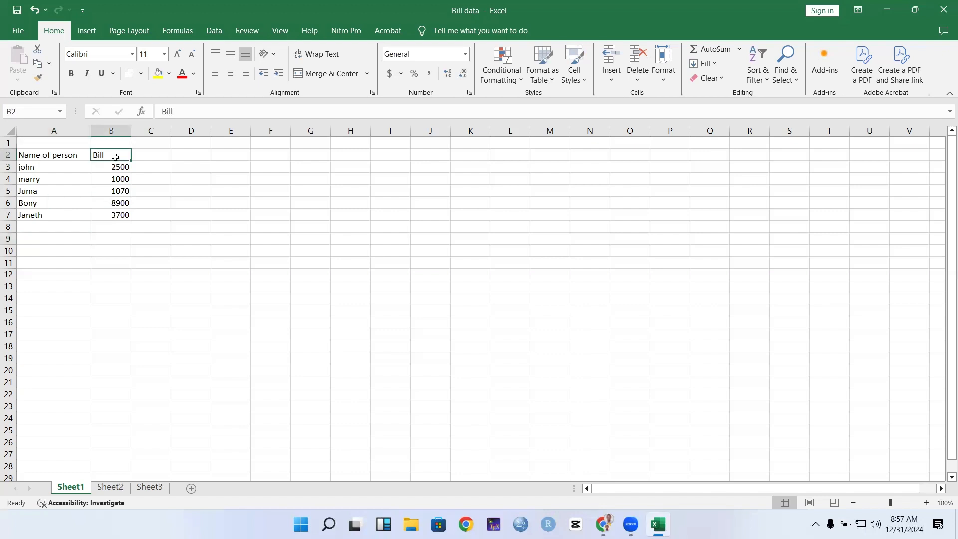
left_click(60, 156, "shift")
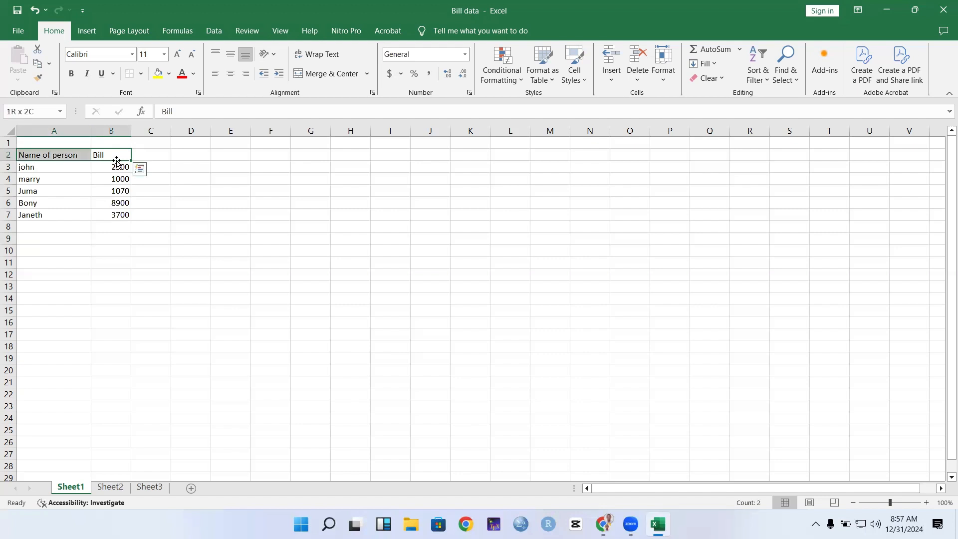
left_click(71, 75)
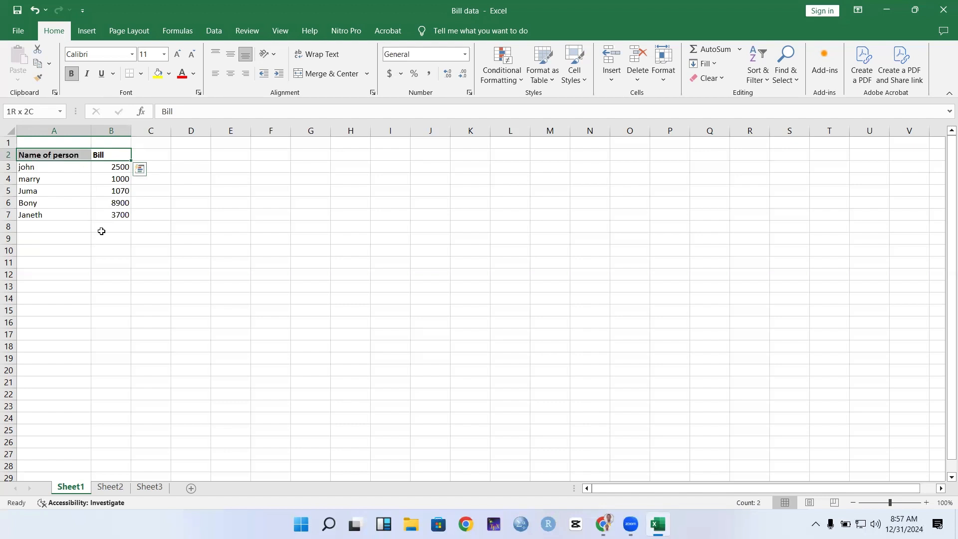
left_click(107, 276)
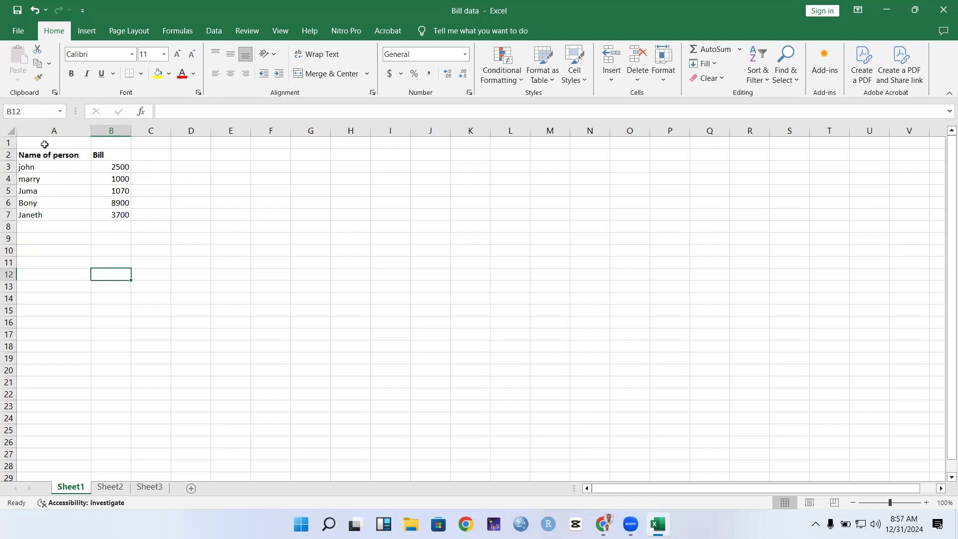
Widen column B to about twice its width and merge and center cells A1:B1 above the headings
left_click(45, 144)
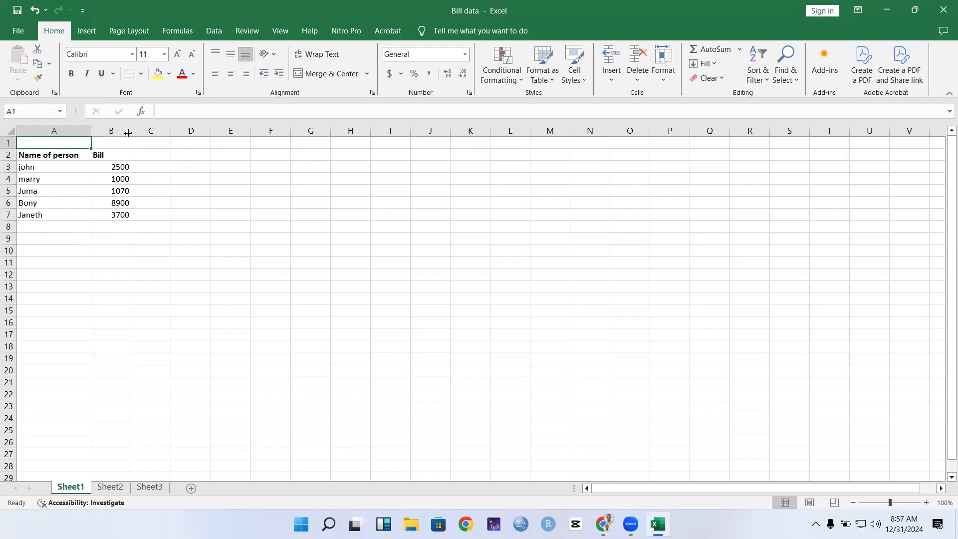
left_click_drag(131, 131, 171, 132)
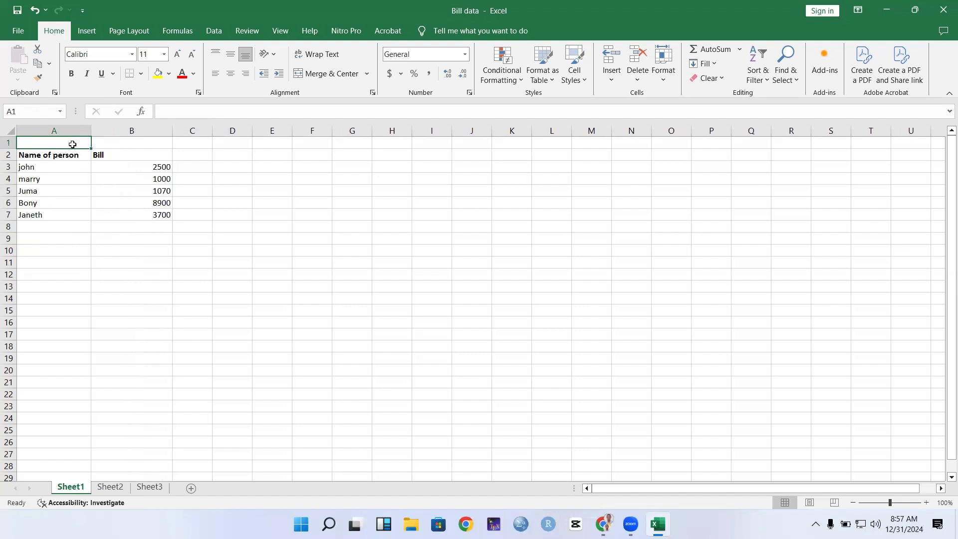
left_click_drag(59, 142, 122, 142)
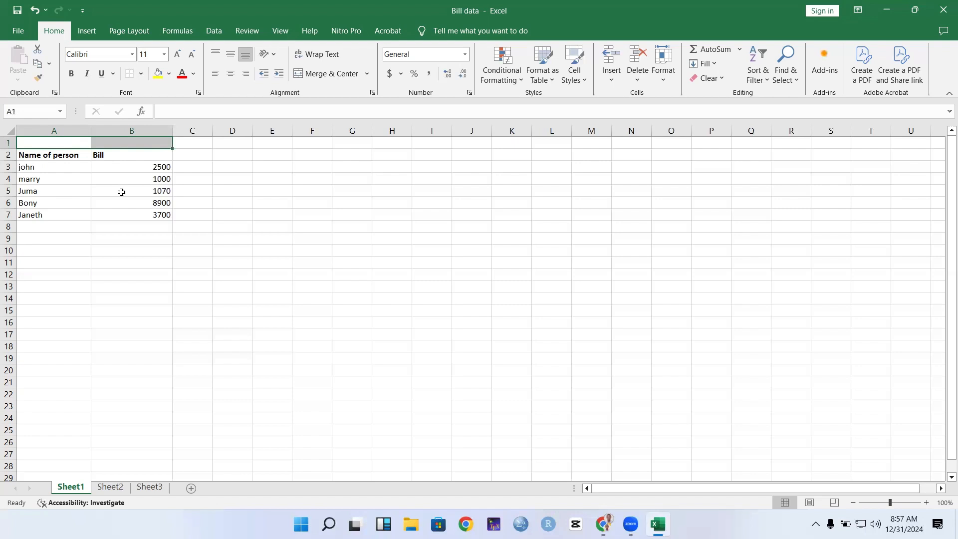
left_click(51, 144)
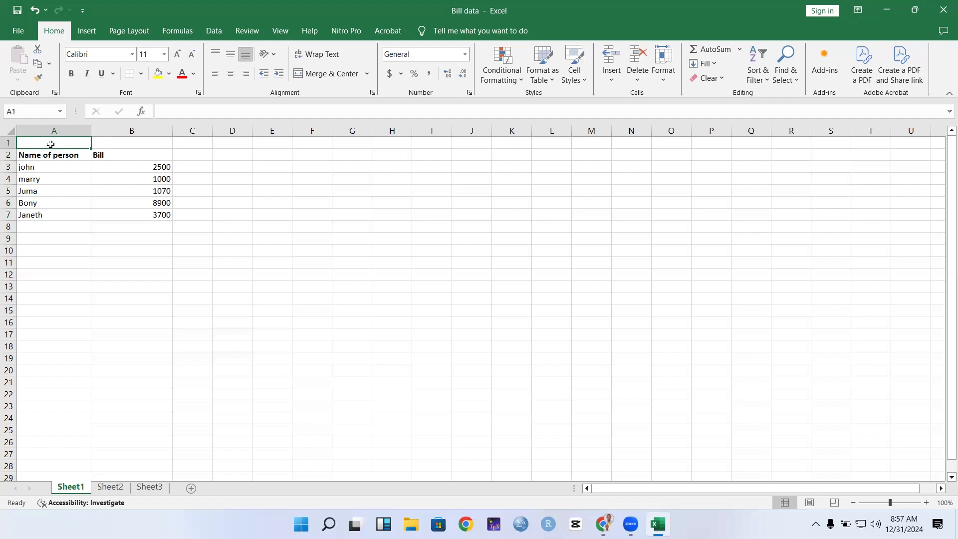
left_click_drag(51, 144, 143, 143)
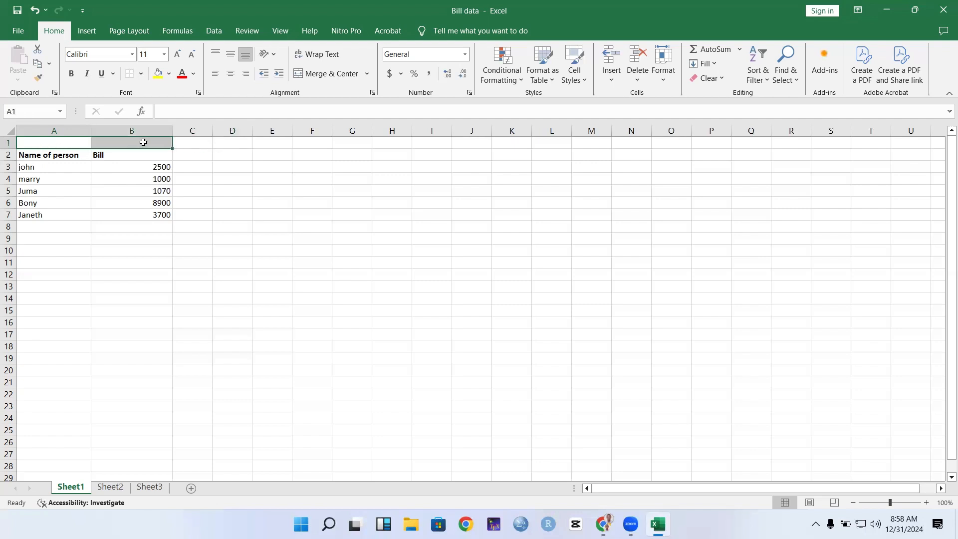
left_click(323, 75)
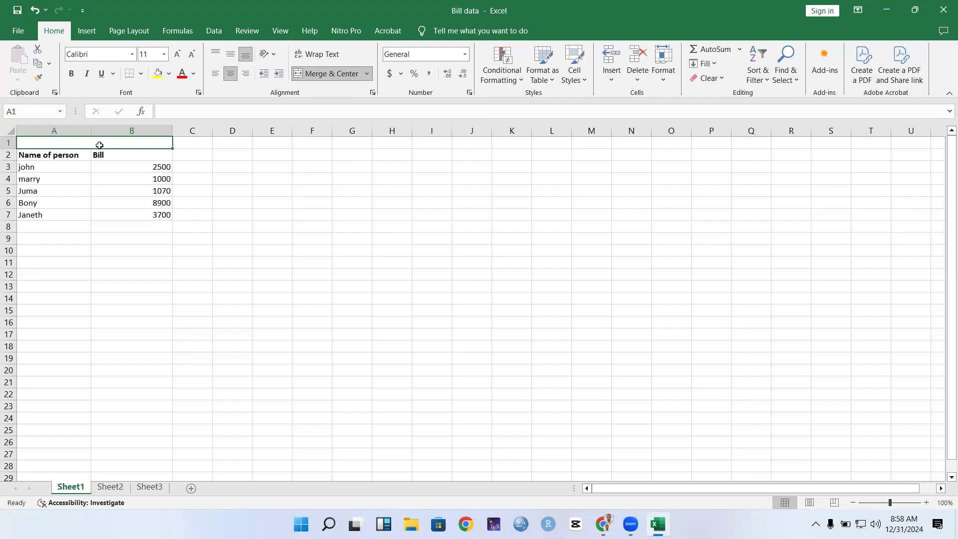
Enter the title "WATER BILL" in the merged cell A1 and make its text bold
double_click(72, 145)
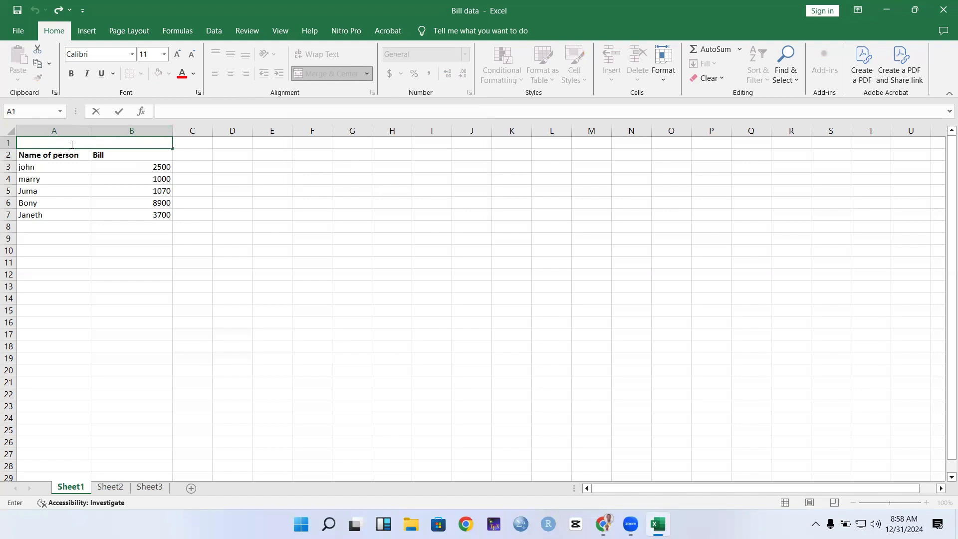
type("WATER BILL")
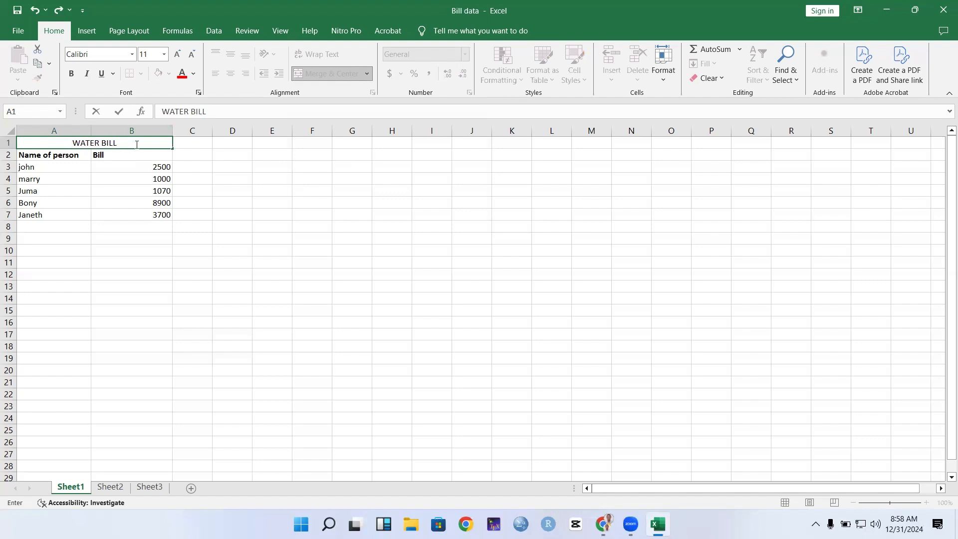
left_click_drag(118, 143, 70, 143)
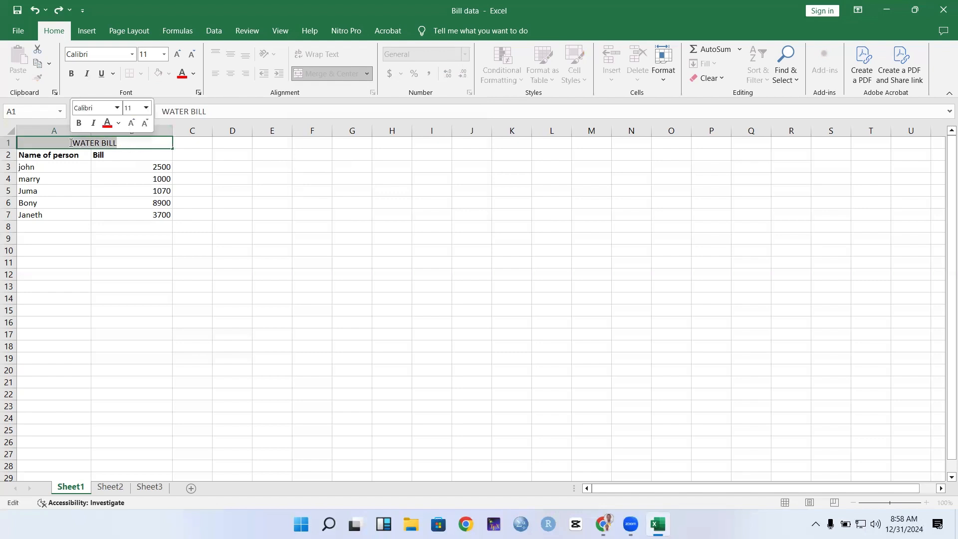
left_click(72, 79)
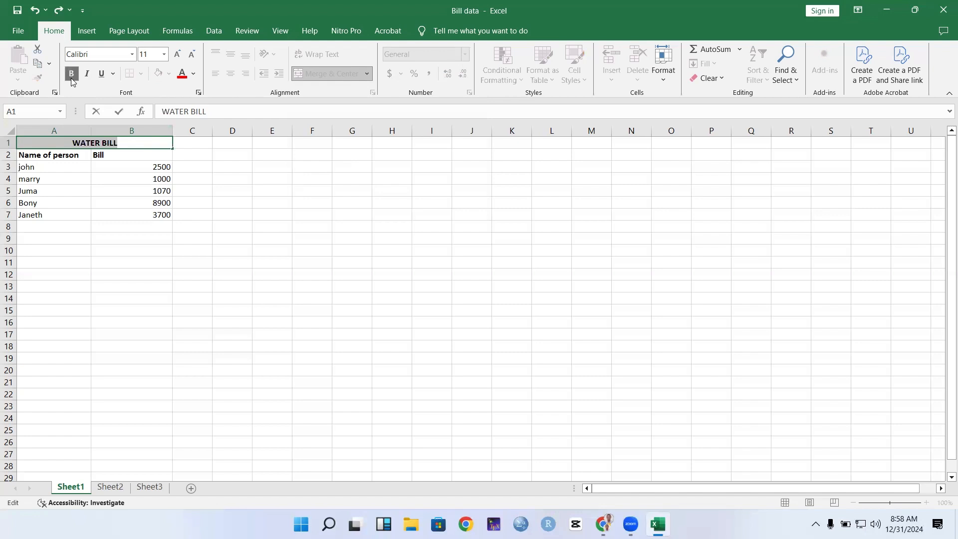
left_click(137, 237)
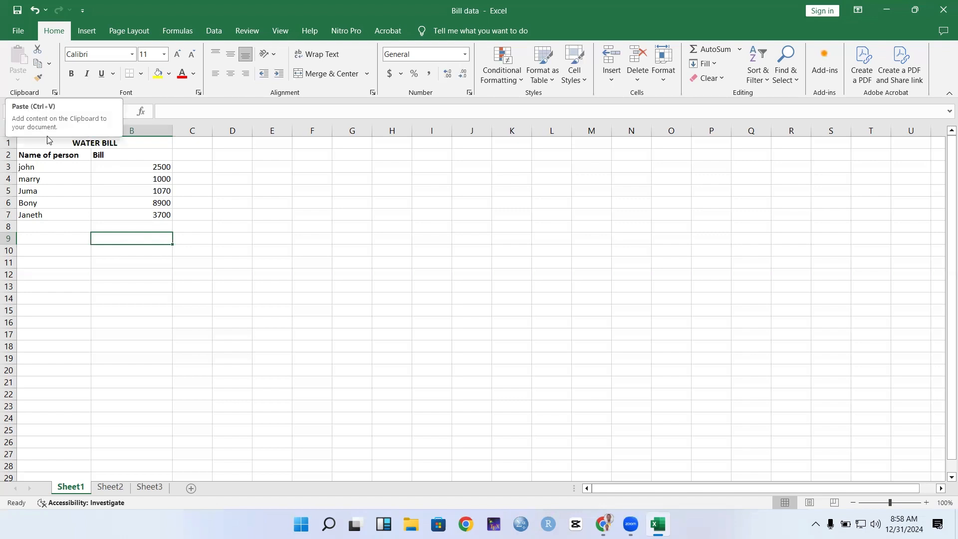
Save the changes to the Bill data workbook
left_click(18, 10)
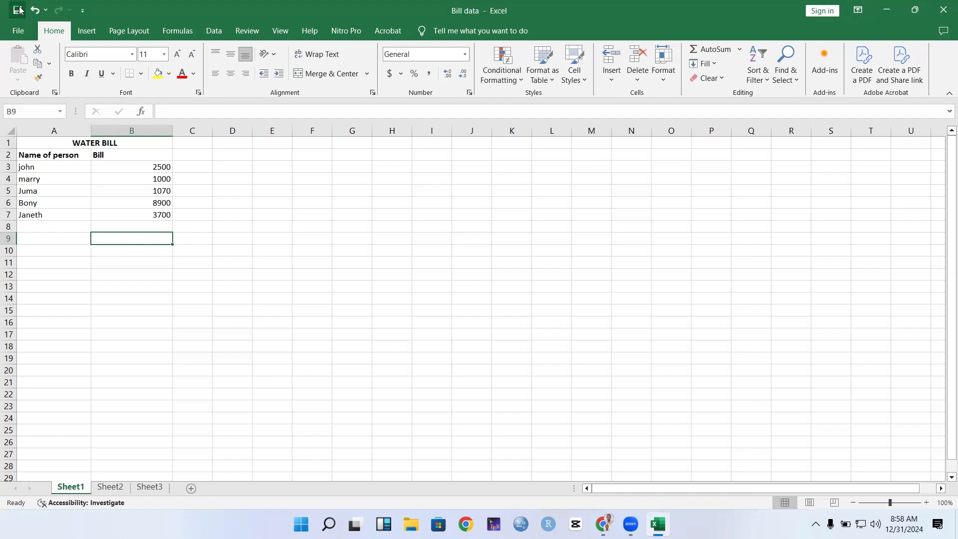
left_click(19, 32)
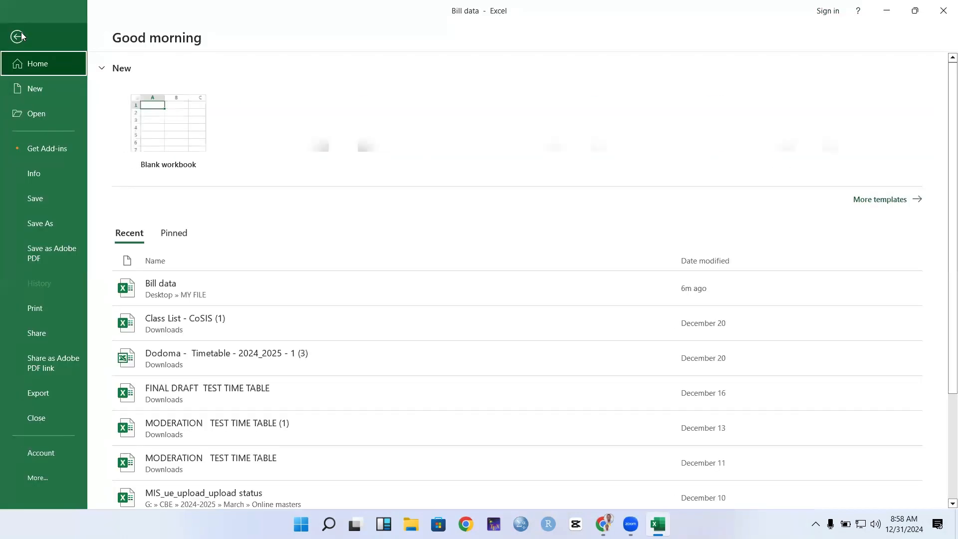
left_click(40, 200)
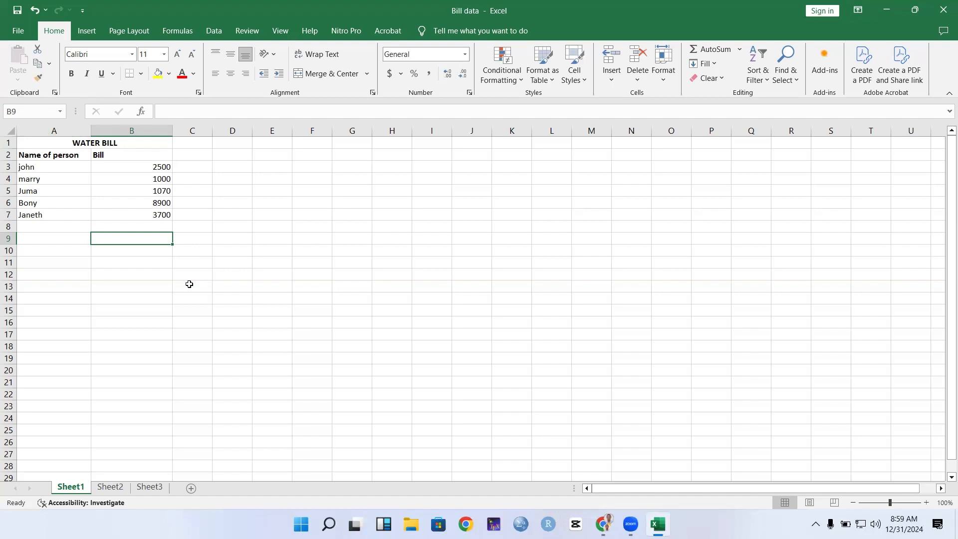
left_click(116, 491)
left_click(150, 488)
left_click(115, 488)
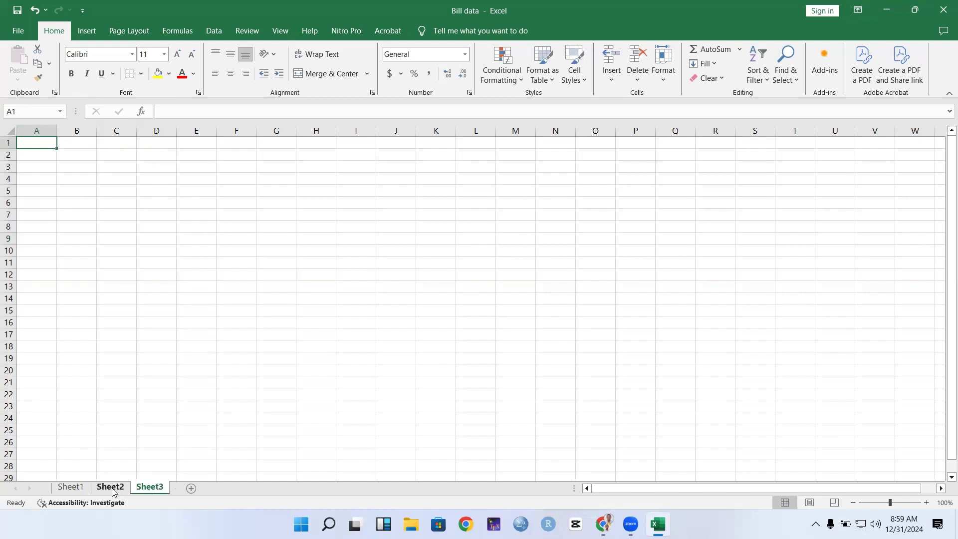
Rename Sheet1, which holds the water bill table, as "Water bill sheet"
left_click(74, 489)
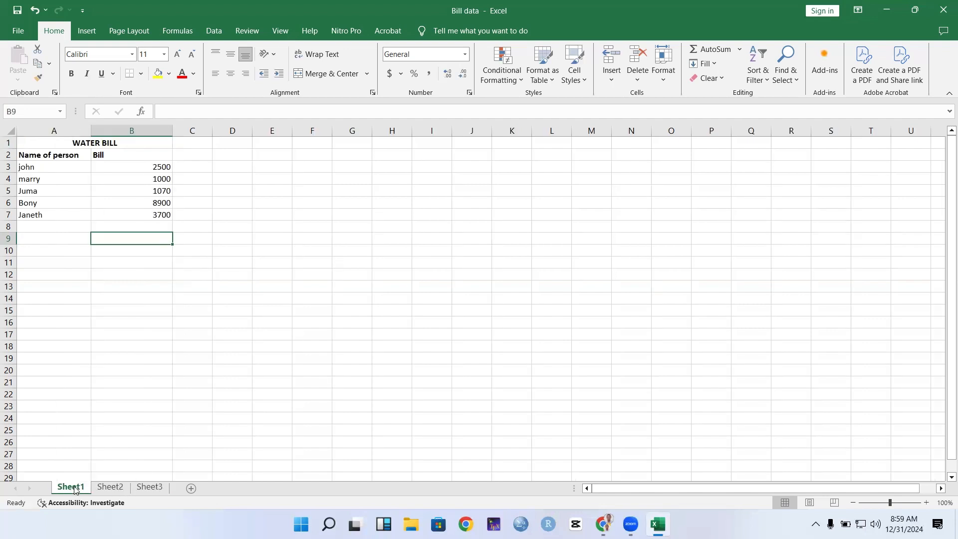
right_click(75, 488)
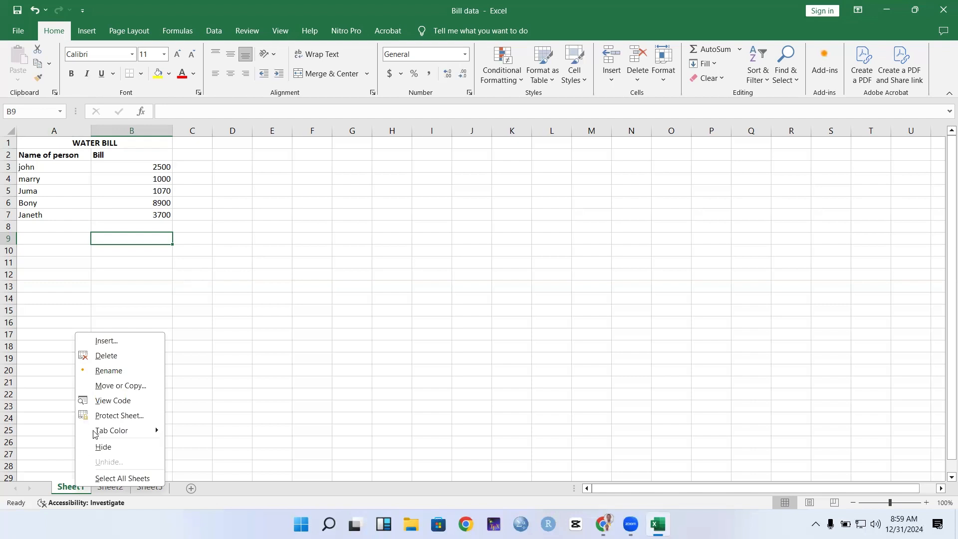
left_click(126, 375)
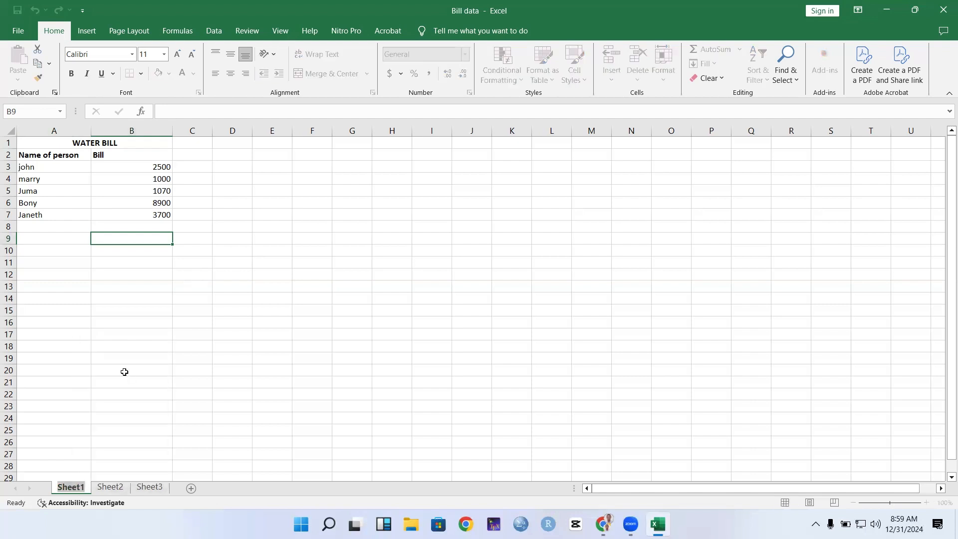
type("Water")
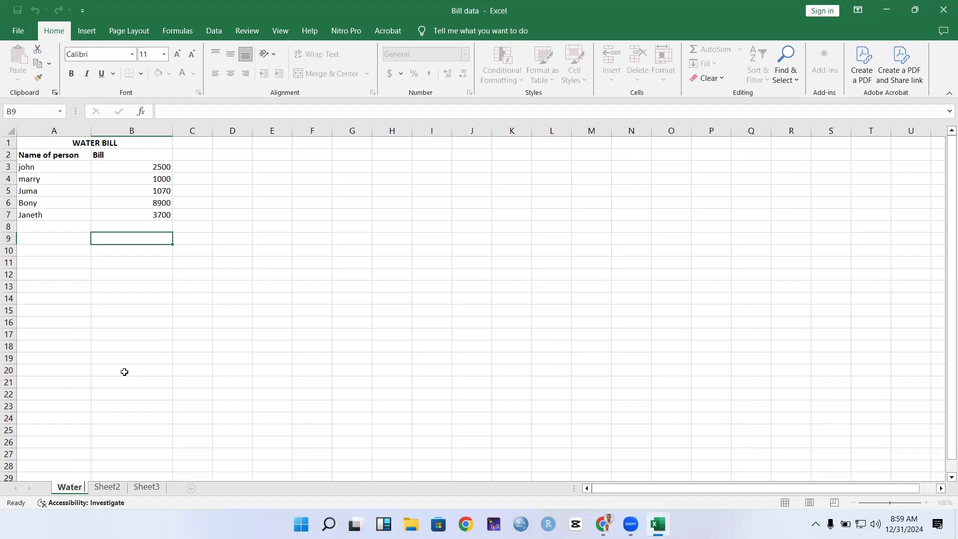
type(" bill")
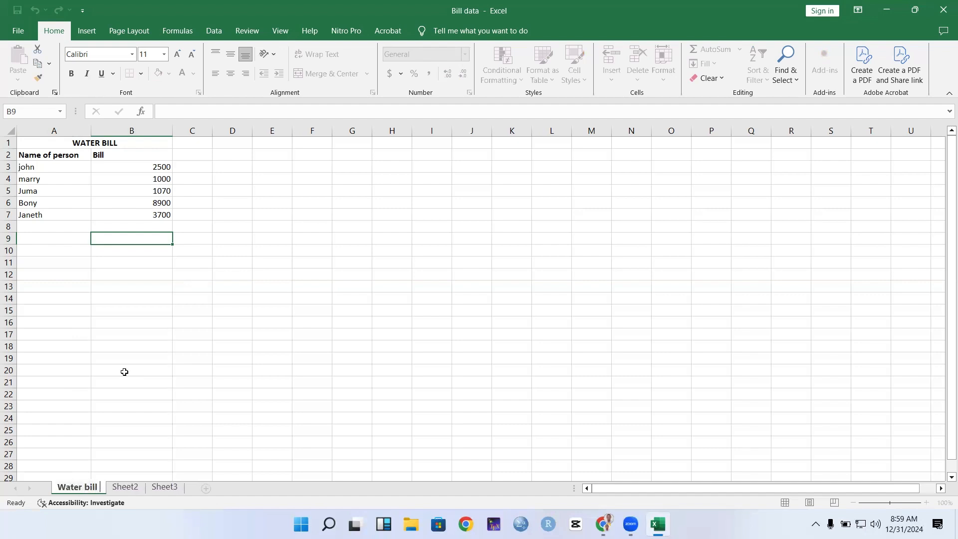
type(" sheet")
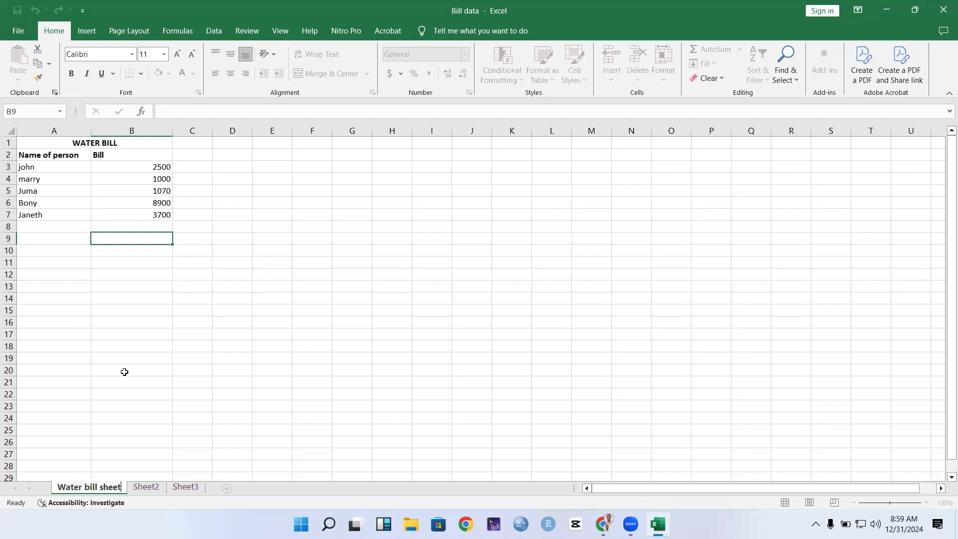
left_click(198, 368)
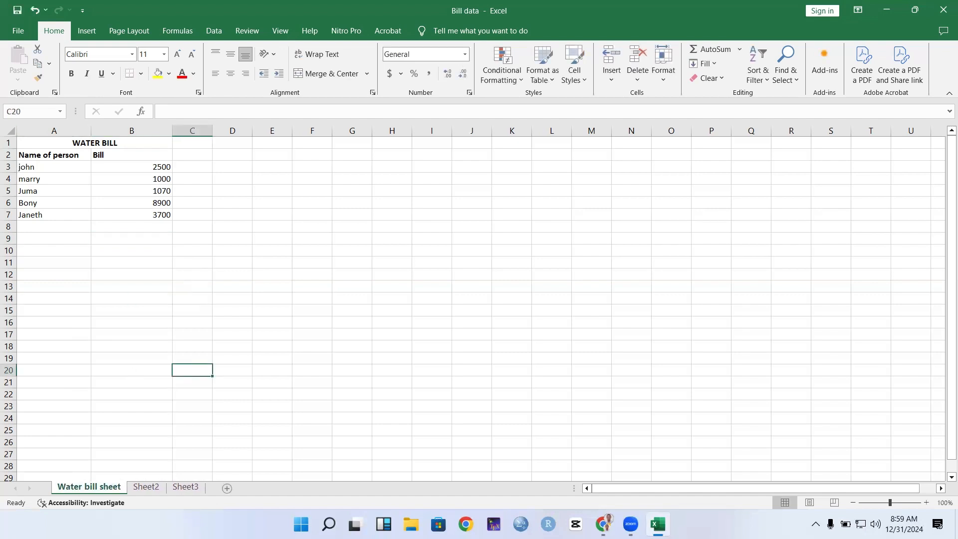
Rename Sheet2 as "Electricity bill sheet"
left_click(147, 487)
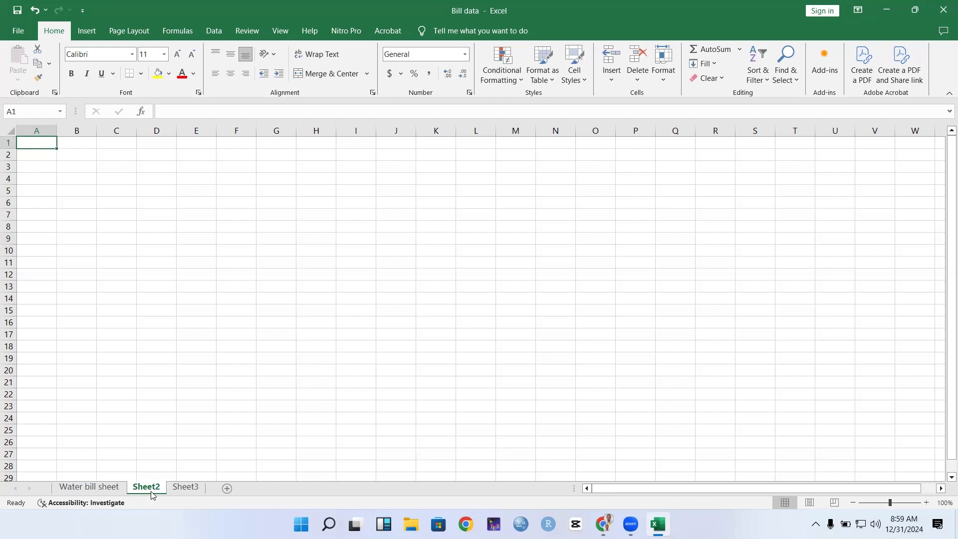
right_click(151, 492)
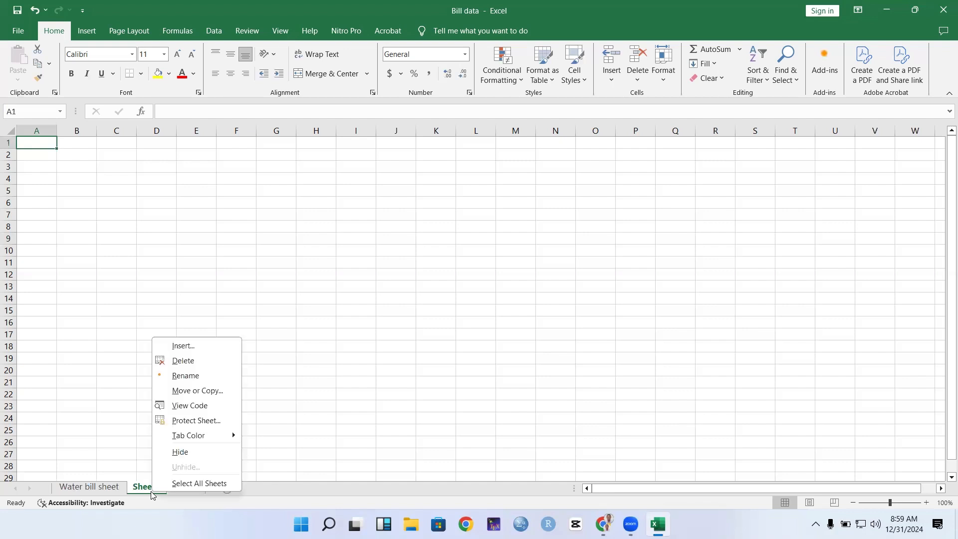
left_click(185, 376)
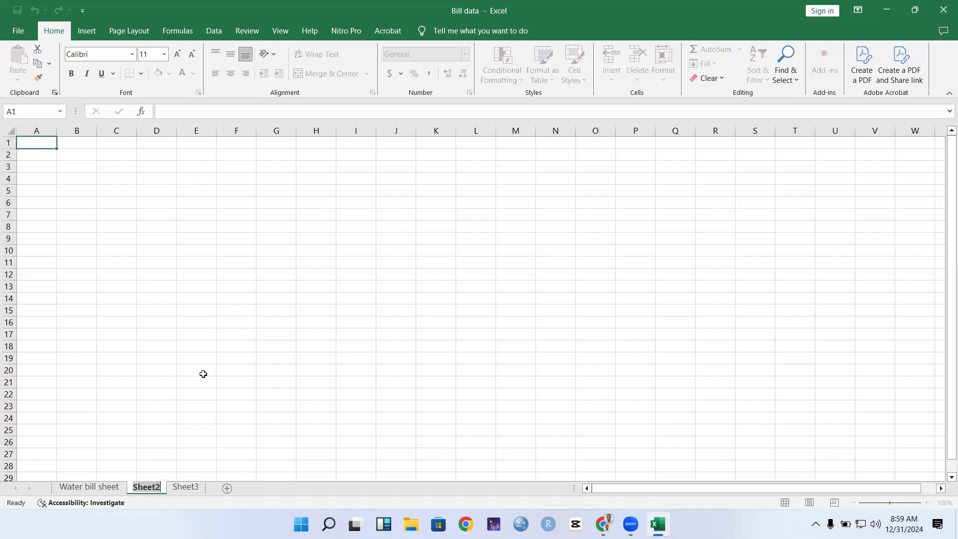
type("Ele")
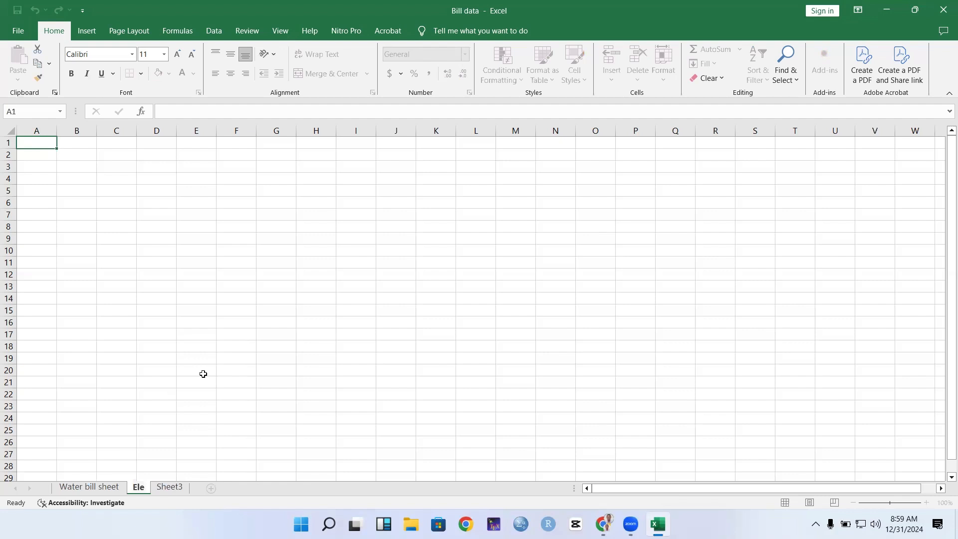
type("ctricity")
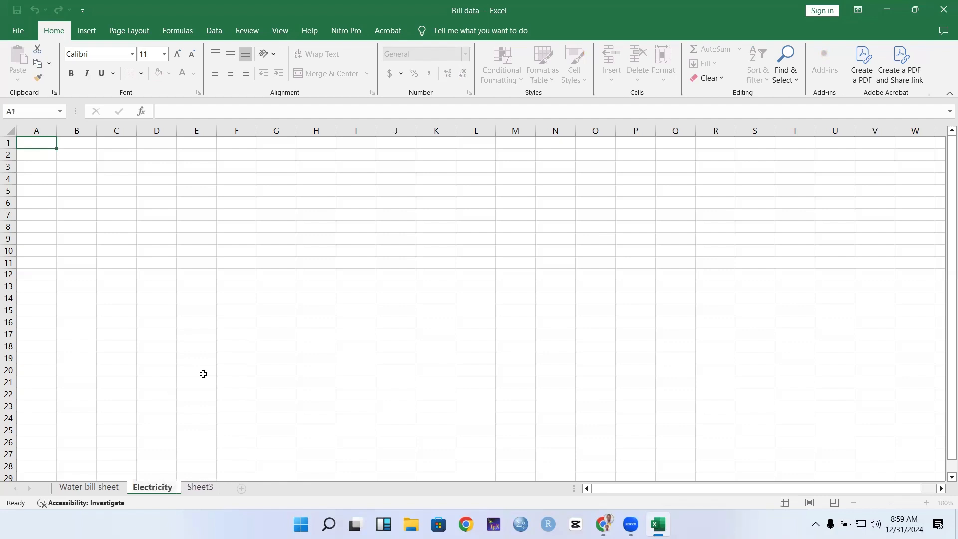
type(" bill she")
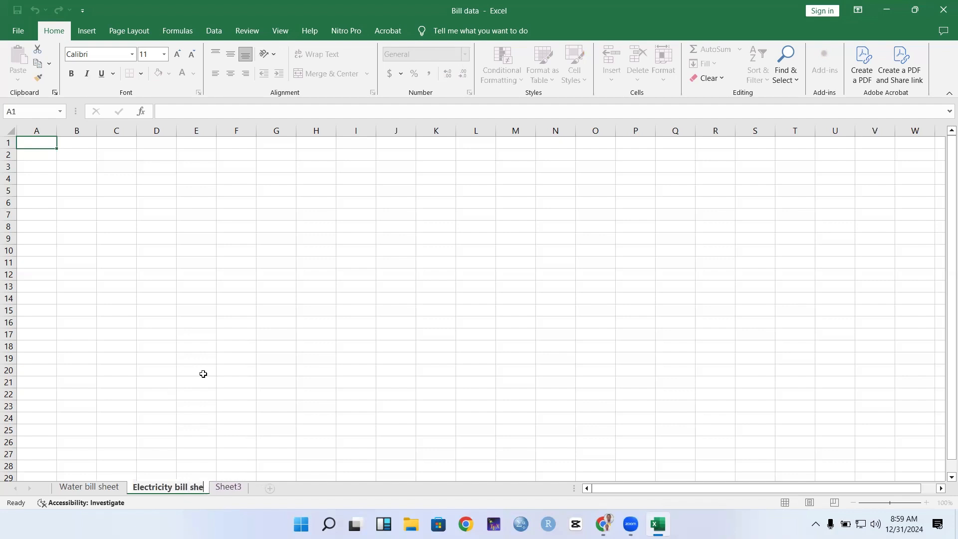
type("et")
left_click(142, 322)
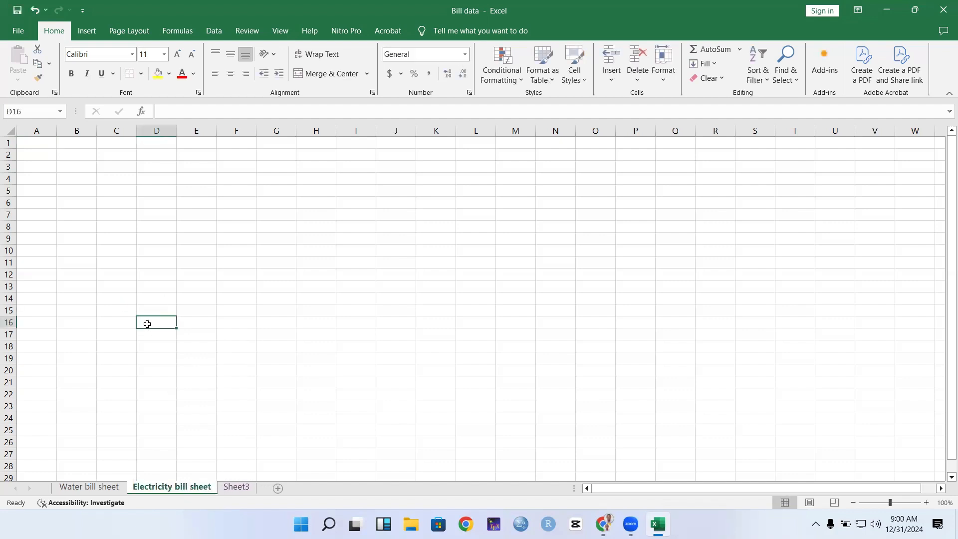
Return to the Water bill sheet containing the table of persons and amounts
left_click(88, 489)
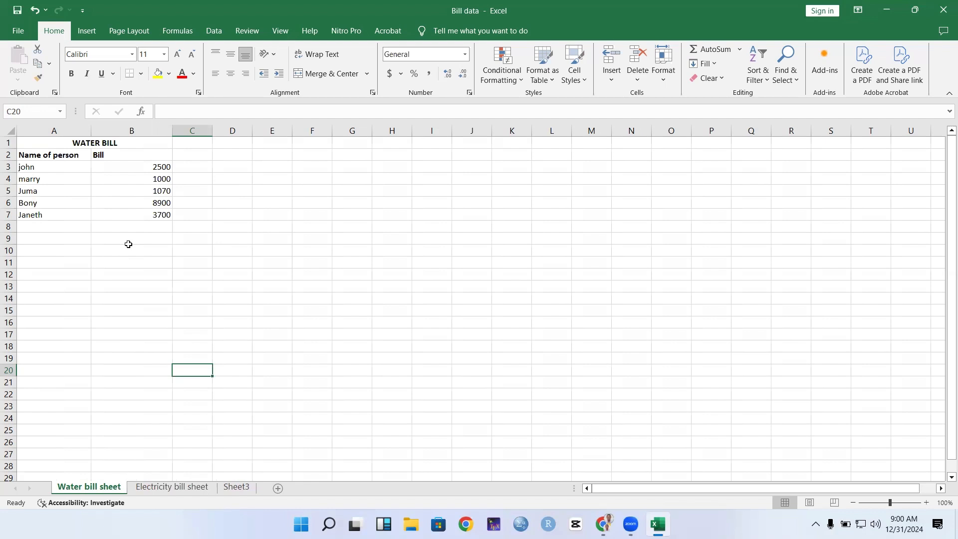
left_click(259, 215)
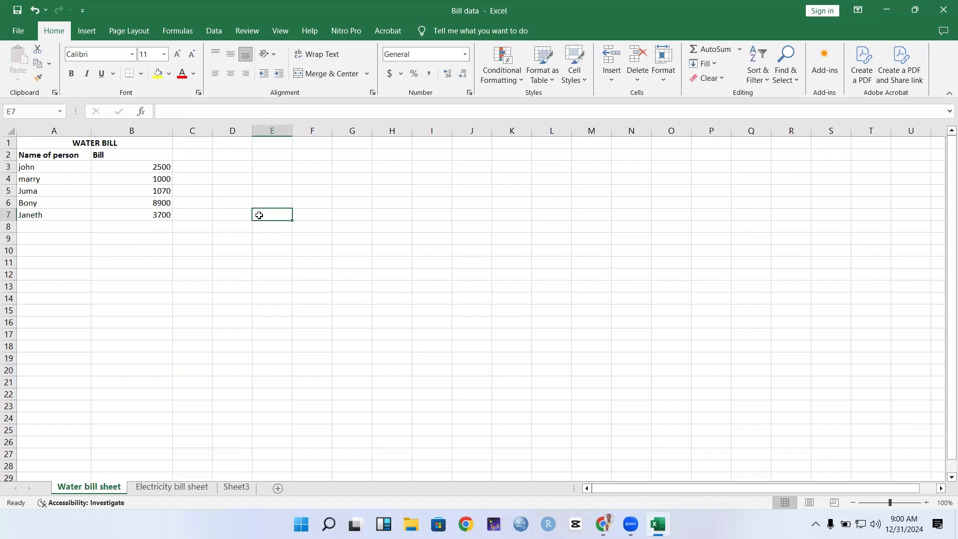
left_click(267, 186)
left_click(267, 171)
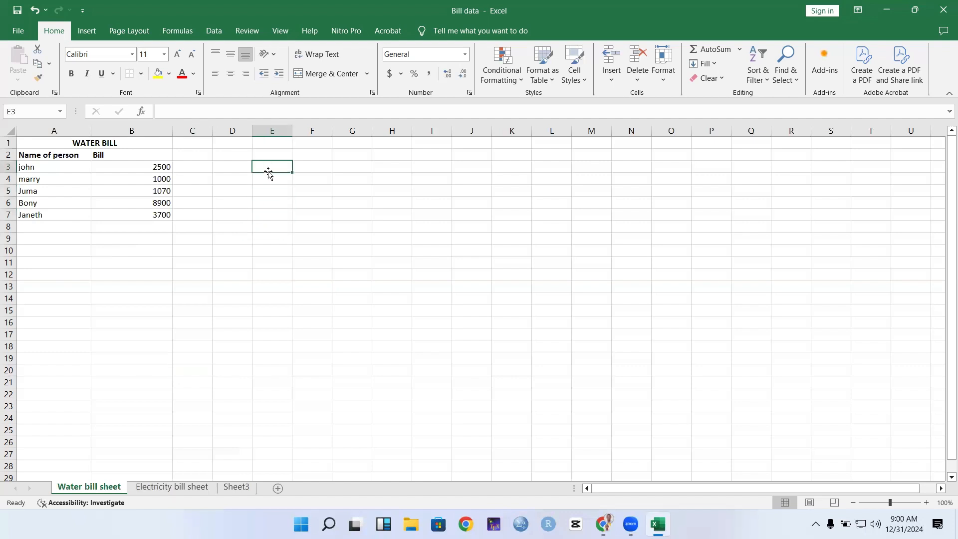
left_click(271, 183)
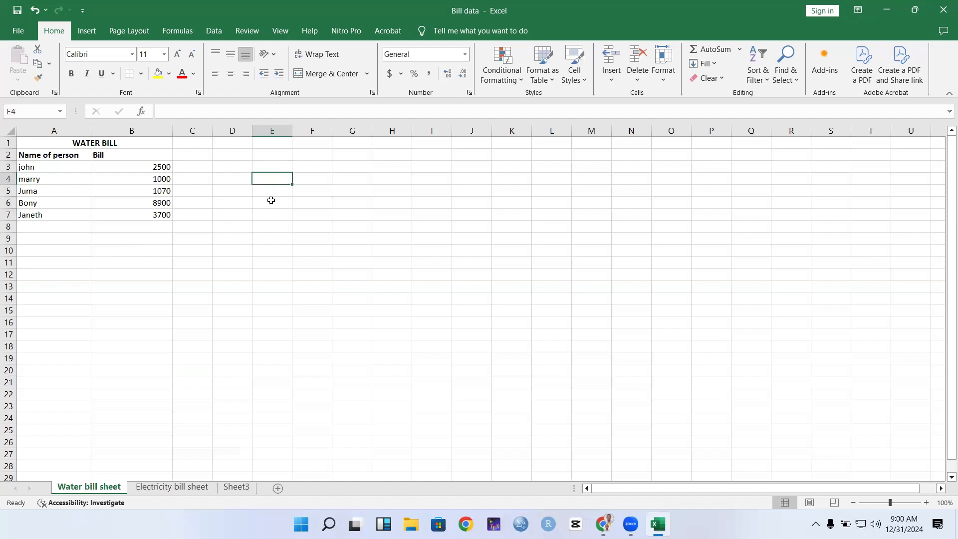
left_click(269, 199)
left_click(236, 184)
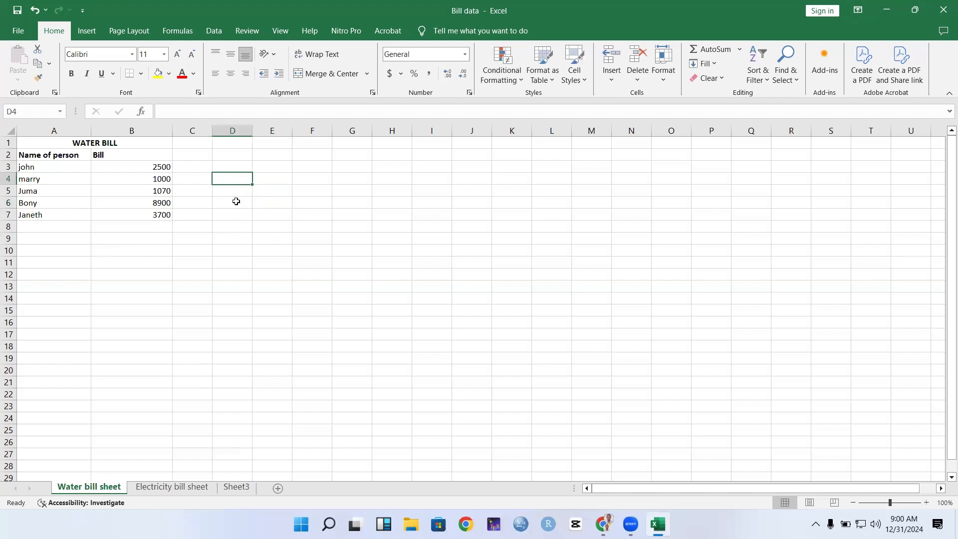
left_click(236, 200)
left_click(232, 178)
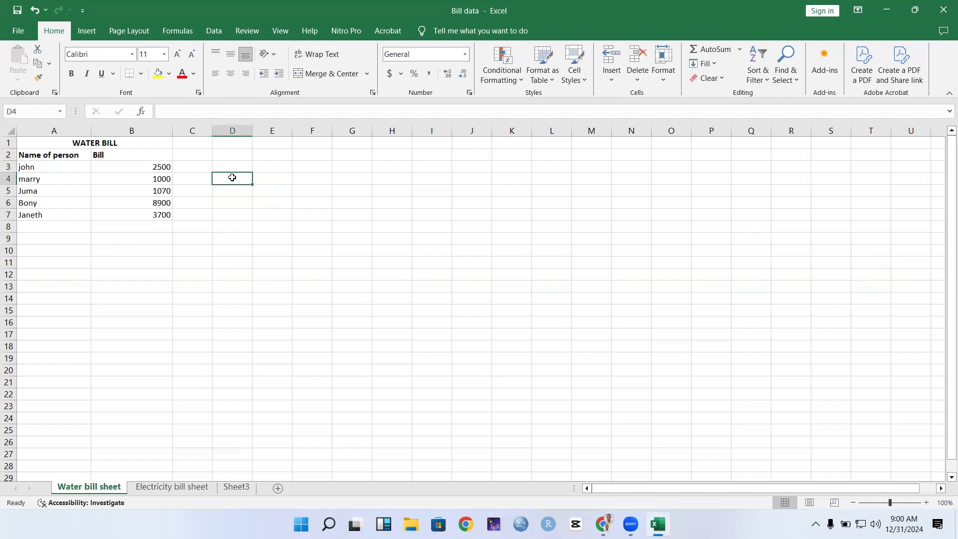